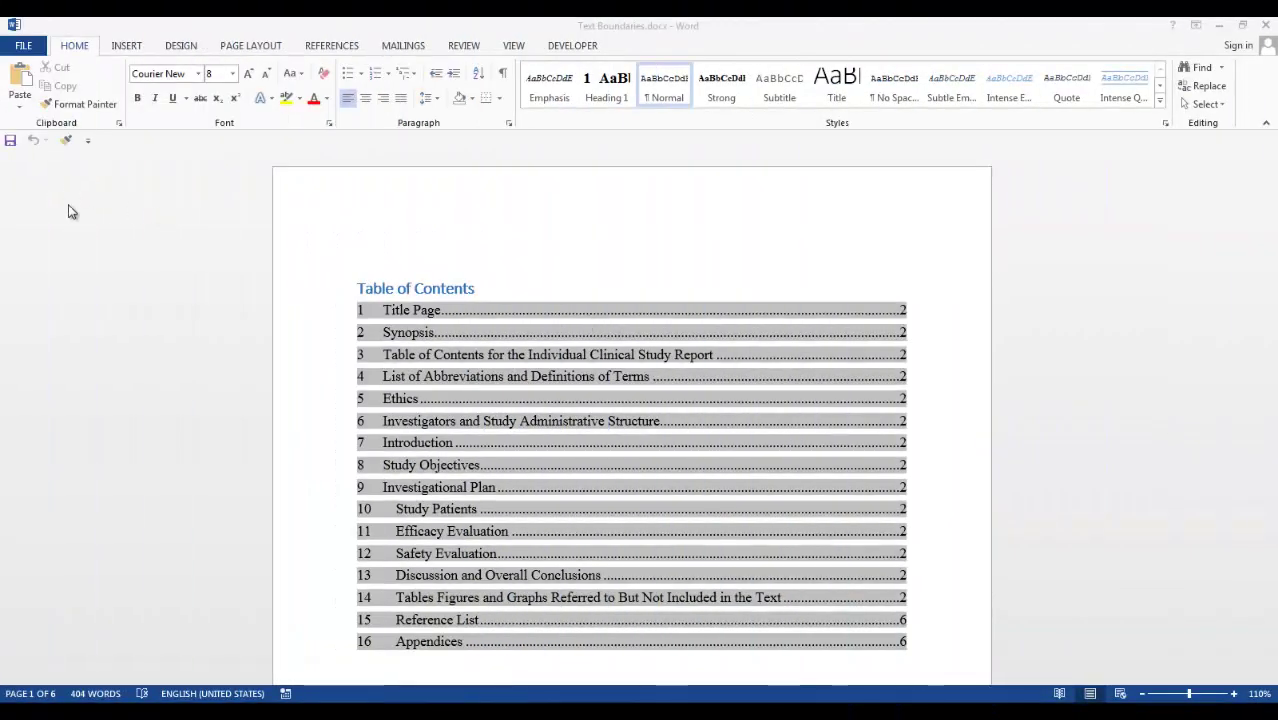
Step: Turn on Show text boundaries under Show document content in the advanced Word options
left_click(24, 46)
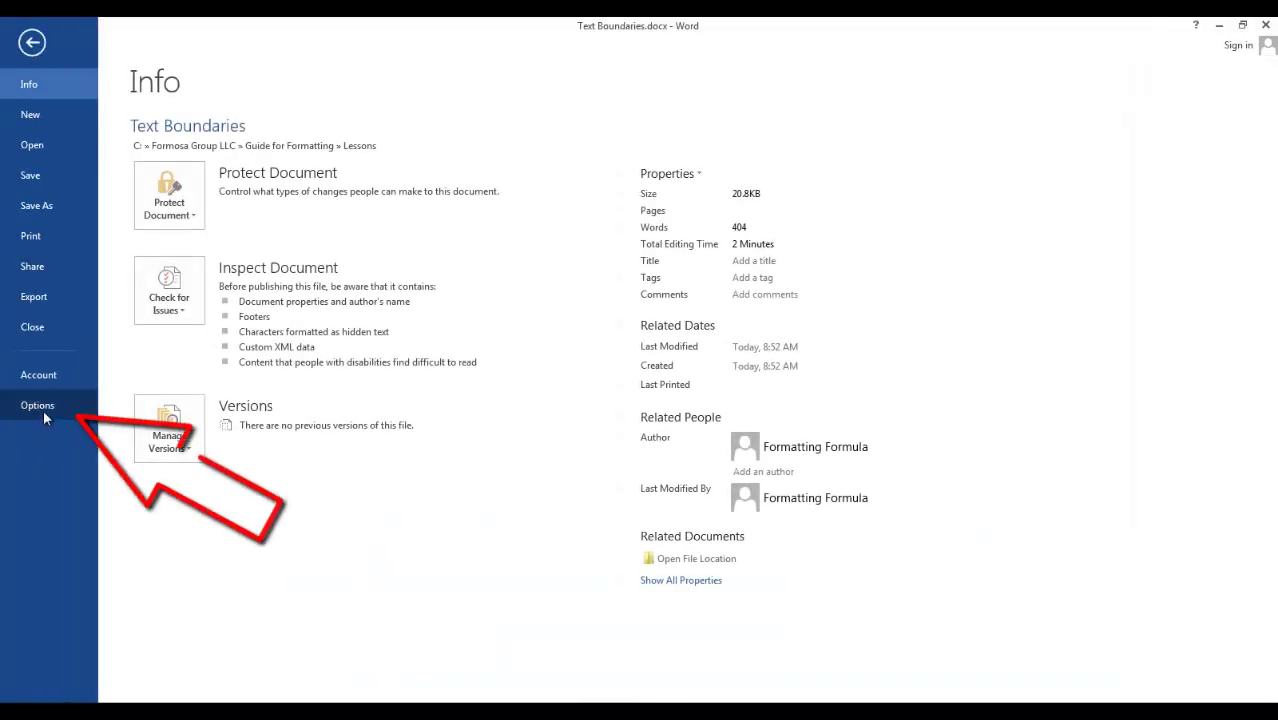
left_click(44, 405)
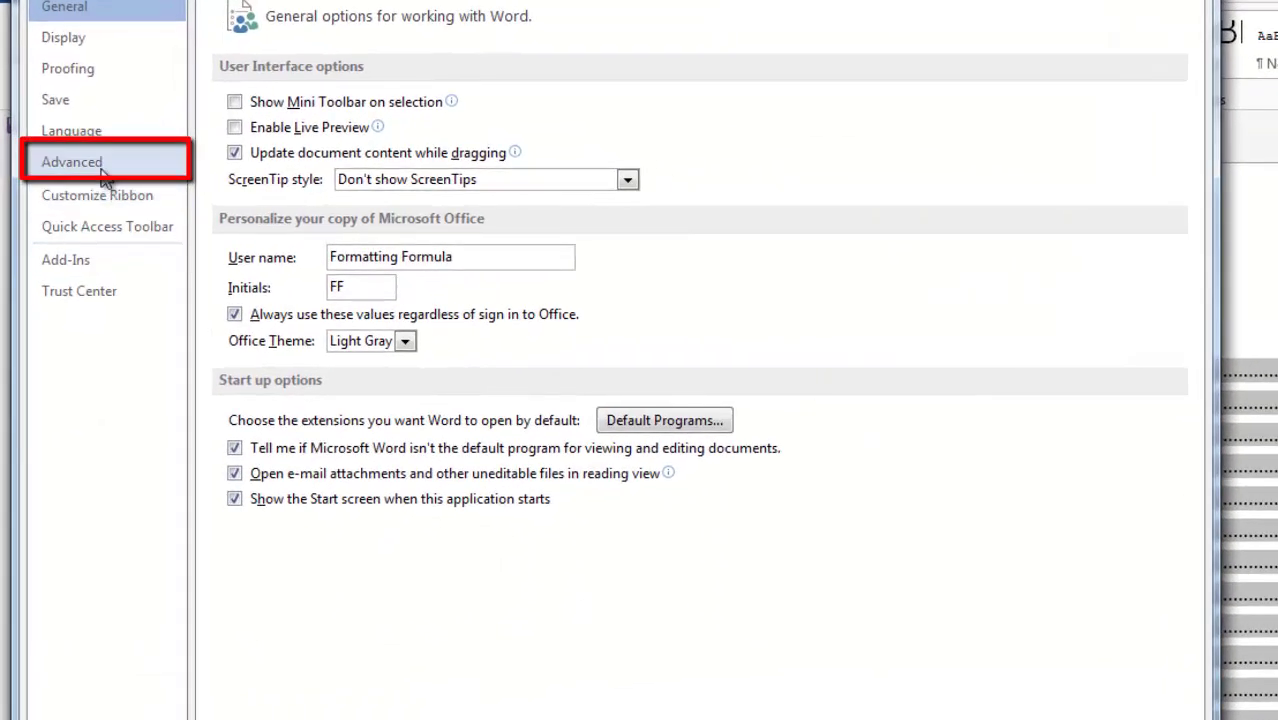
left_click(105, 178)
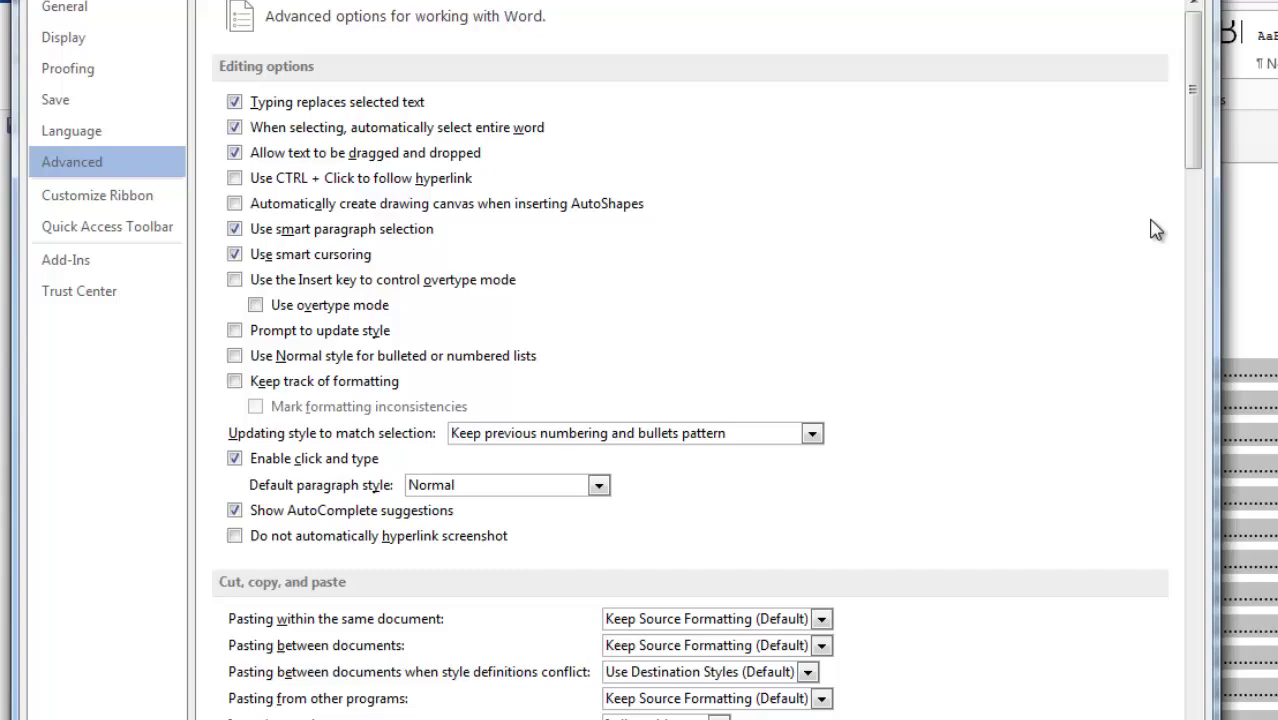
left_click_drag(1197, 152, 1203, 343)
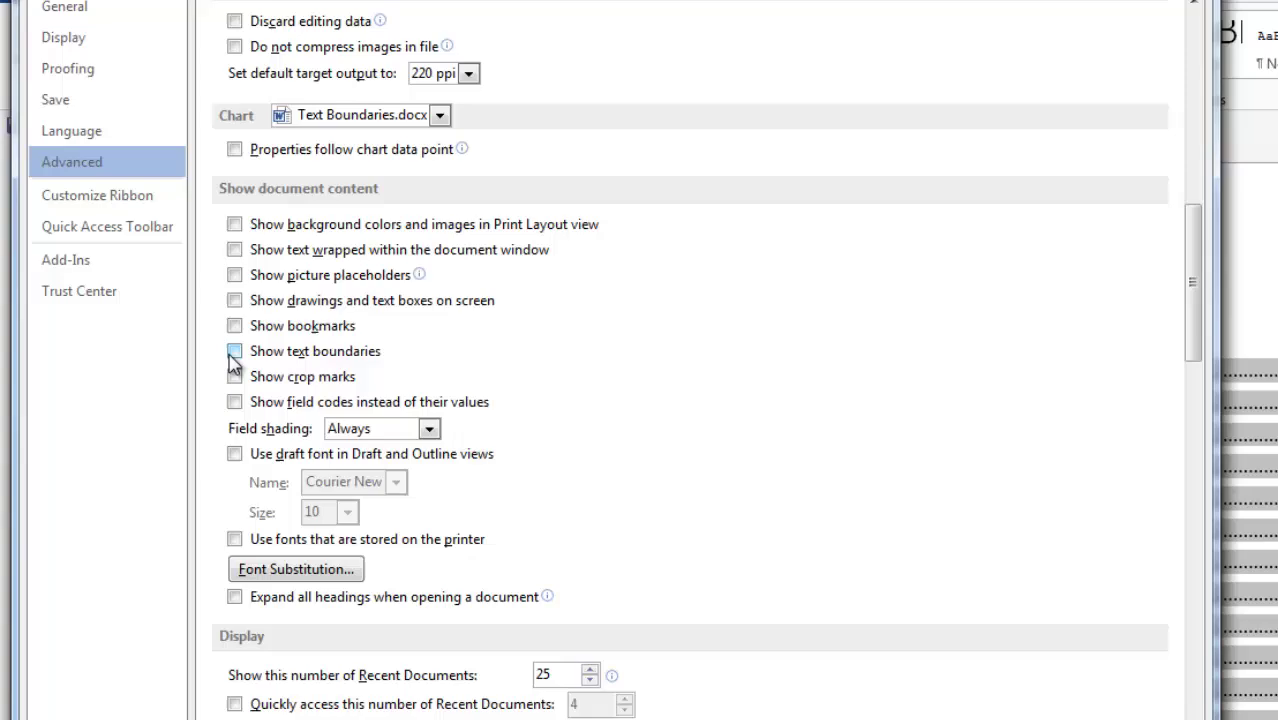
left_click(236, 356)
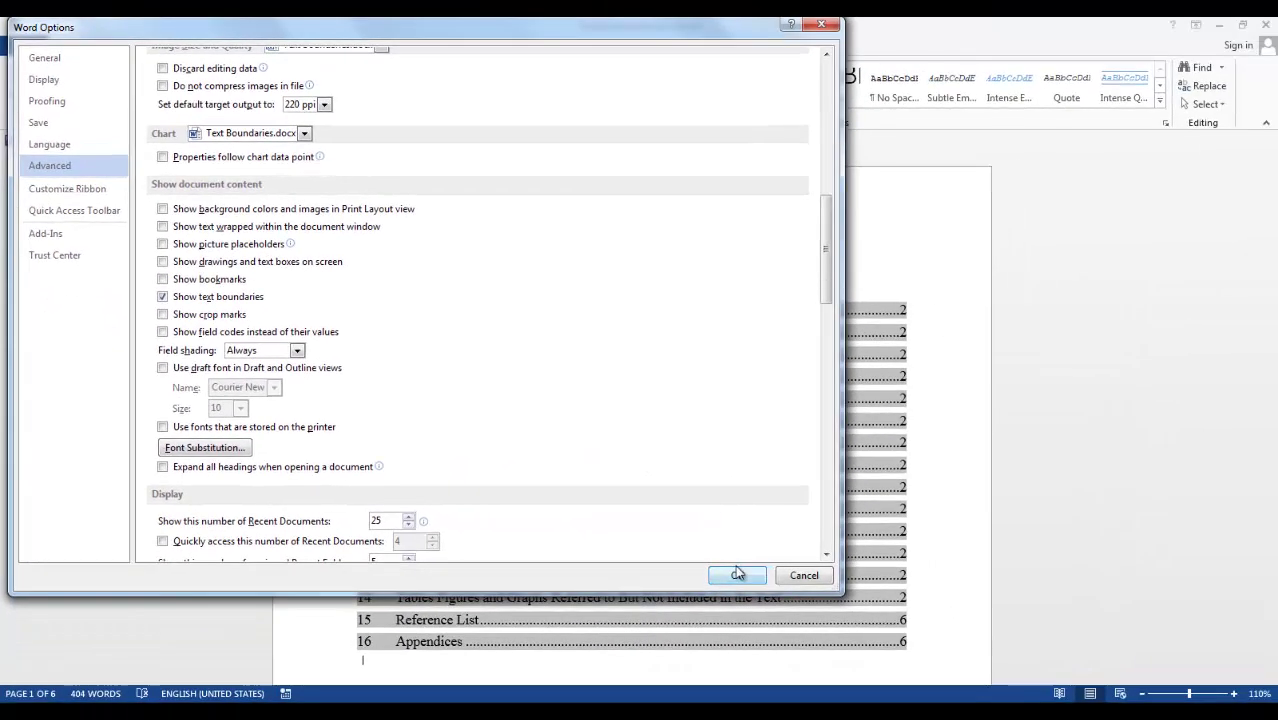
left_click(737, 574)
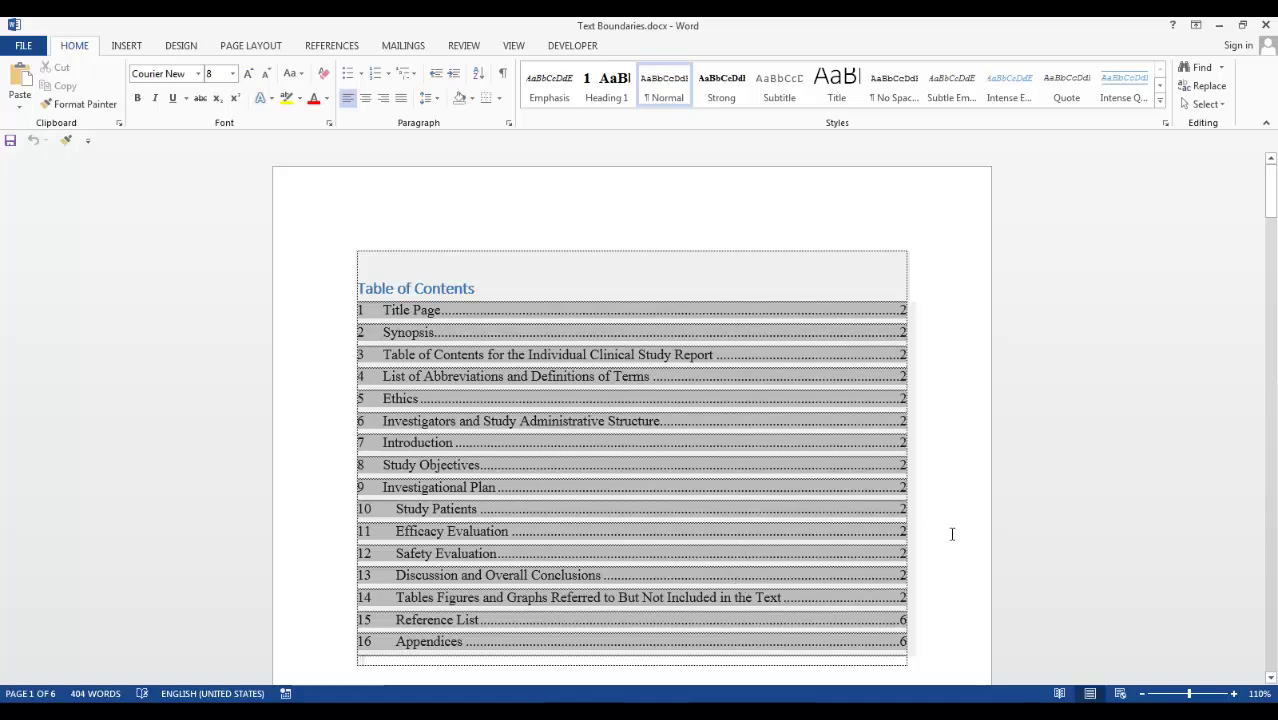
Step: Examine the text boundaries around the body text, footers and tables across the document's pages
scroll(984, 527, "down", 8)
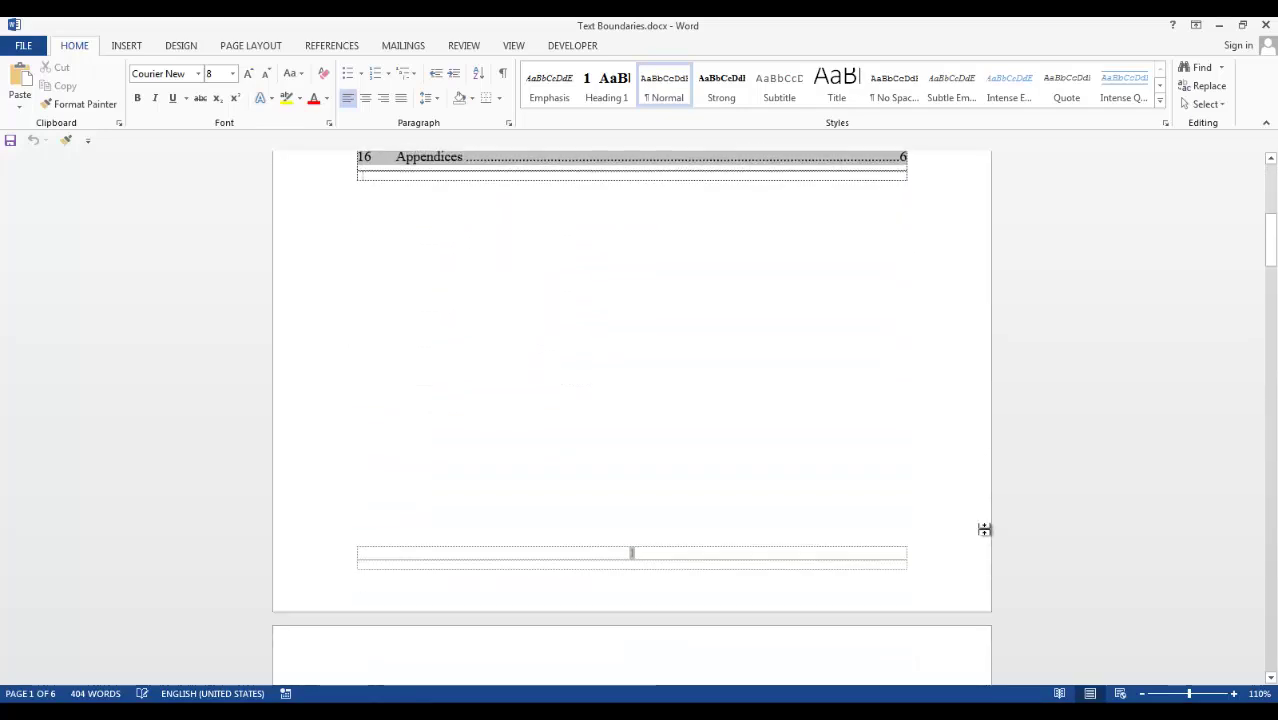
scroll(984, 529, "down", 10)
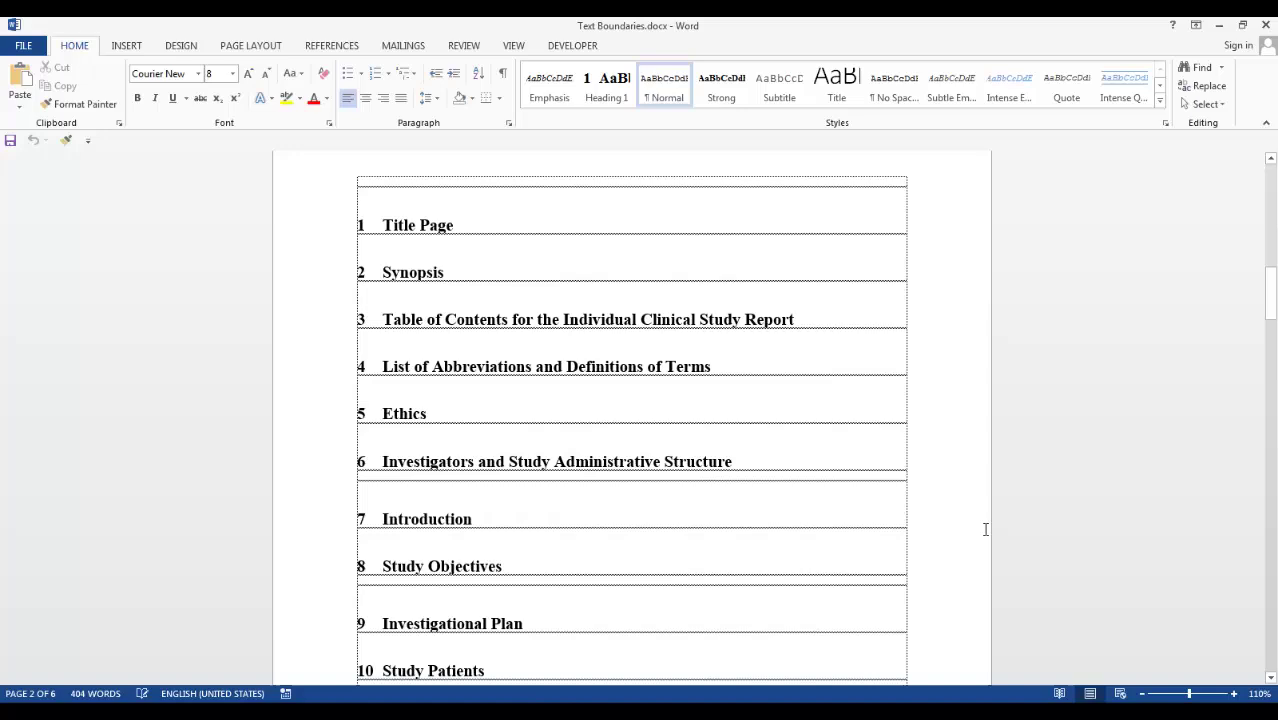
scroll(985, 529, "up", 10)
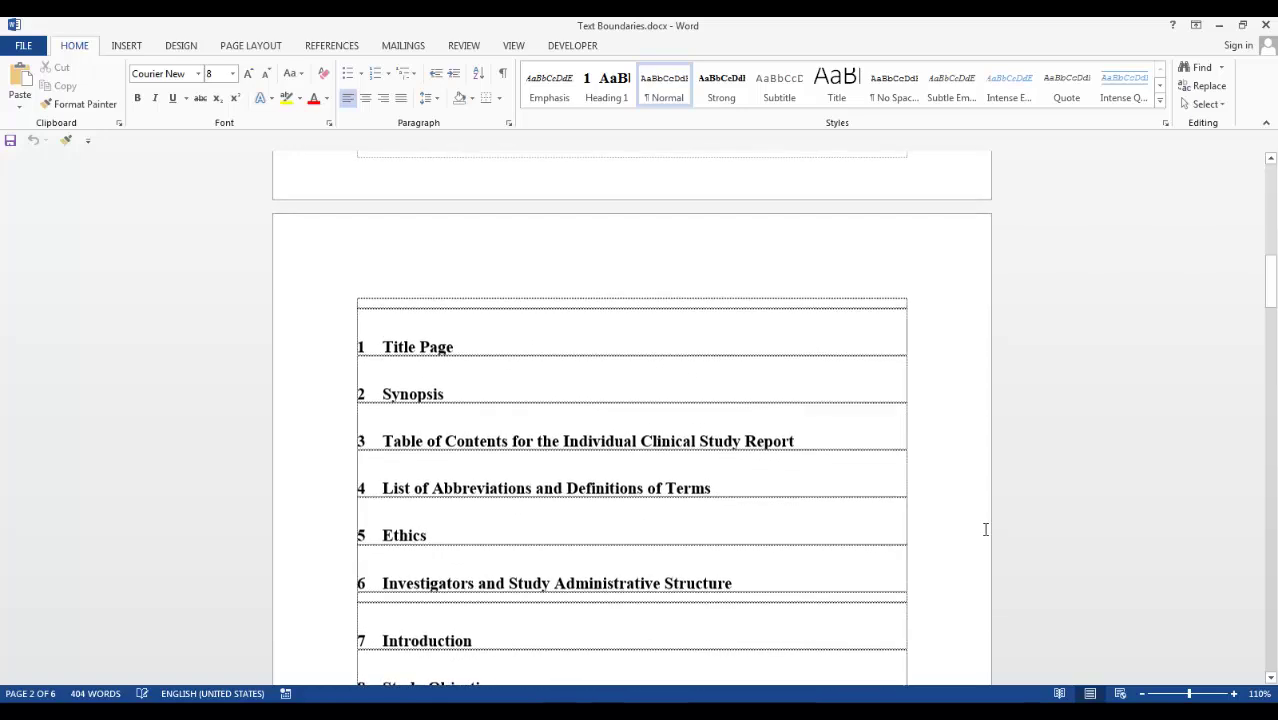
scroll(984, 520, "up", 8)
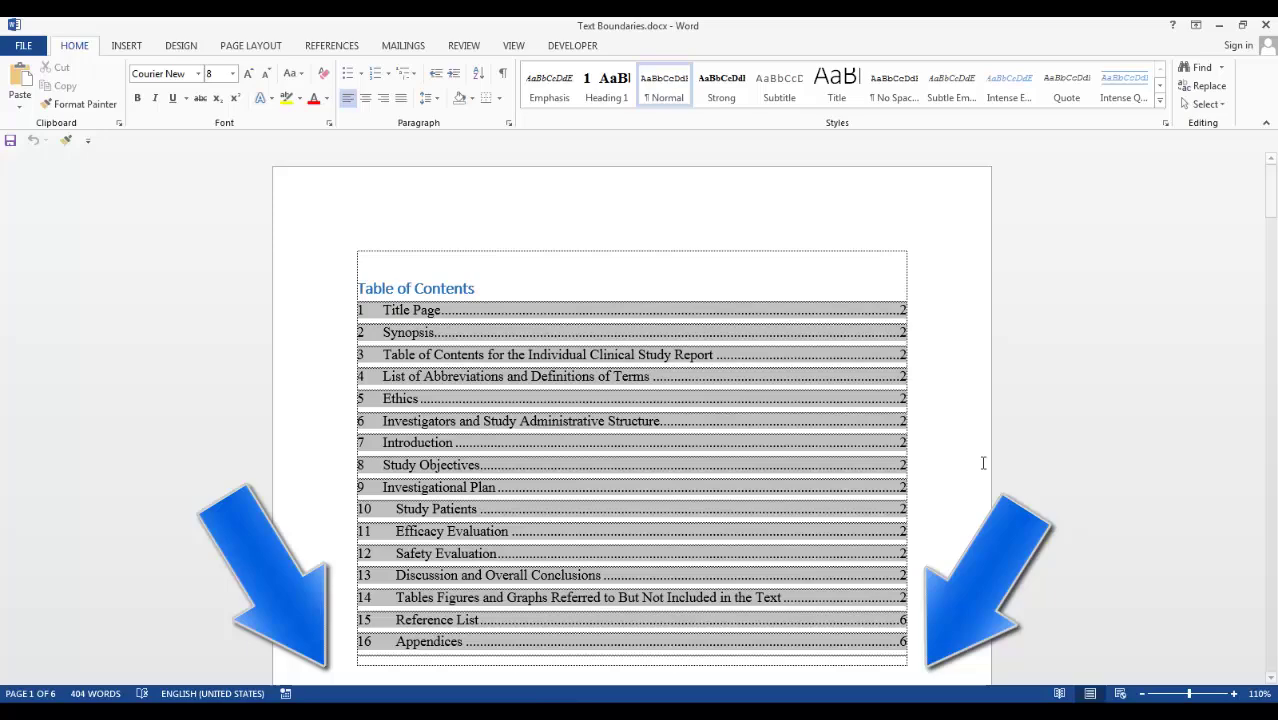
scroll(984, 463, "down", 6)
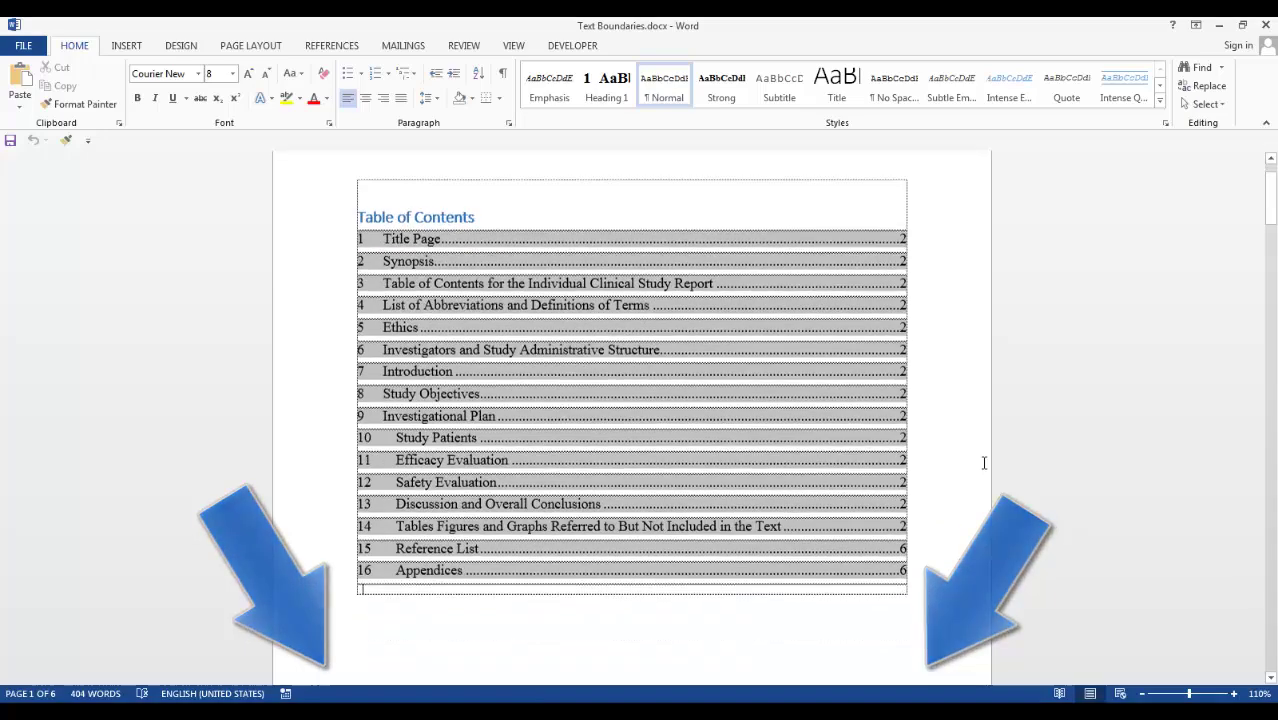
scroll(984, 463, "down", 15)
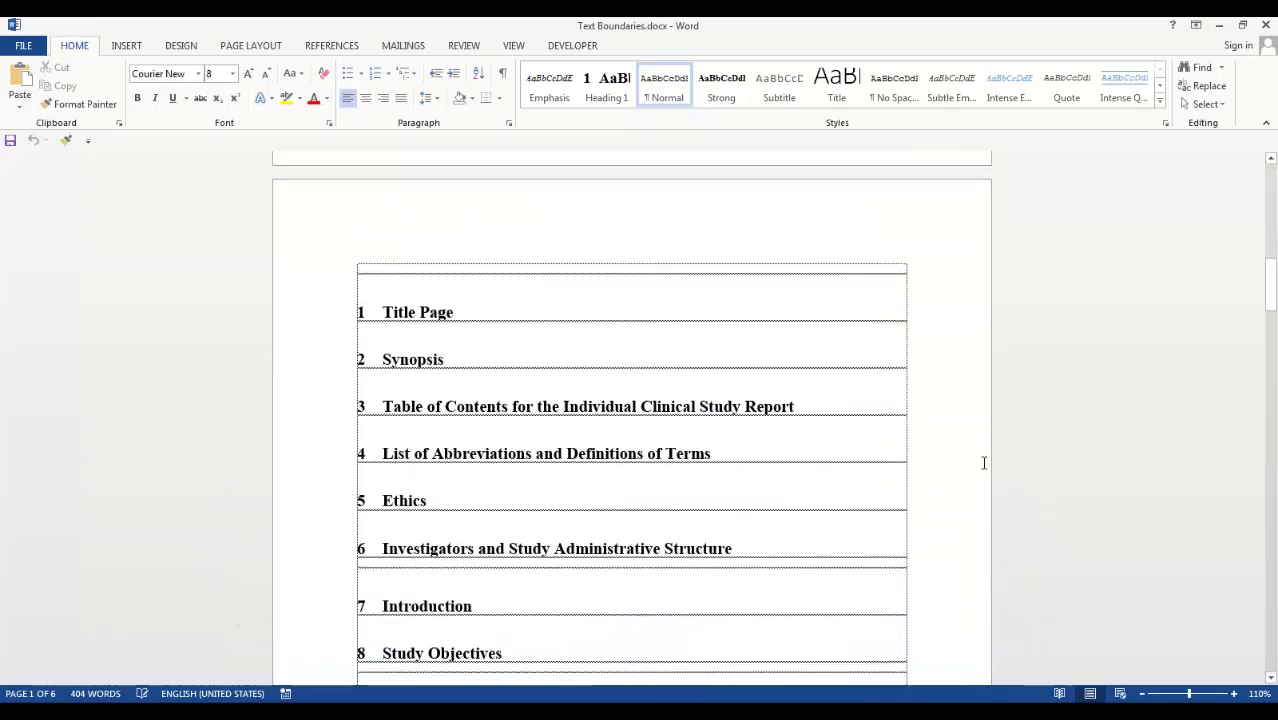
scroll(984, 463, "down", 6)
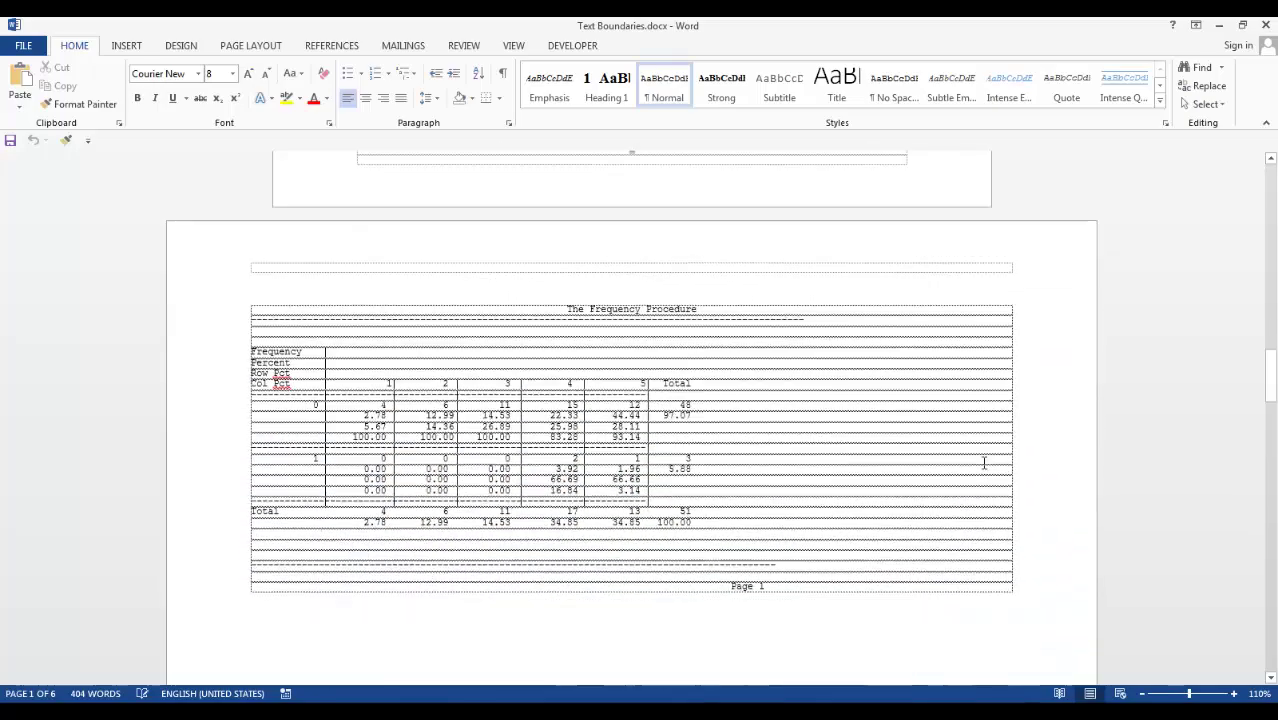
scroll(984, 463, "up", 15)
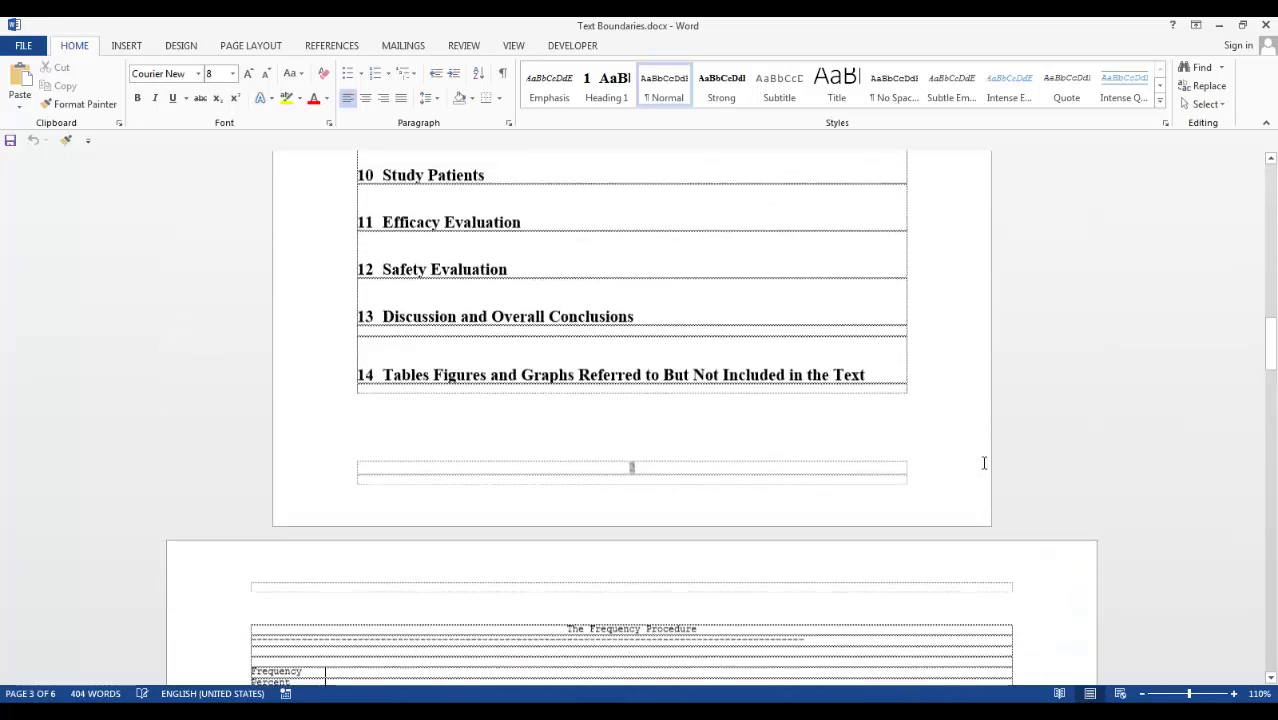
scroll(984, 463, "up", 15)
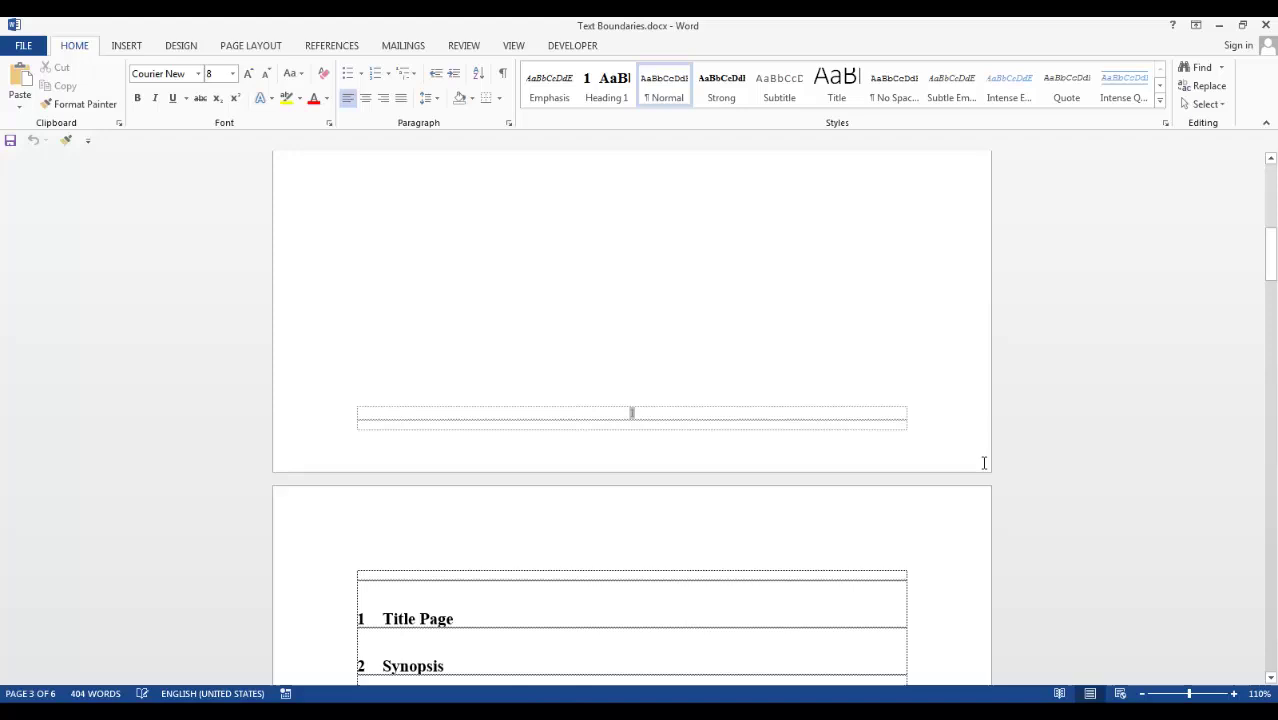
scroll(984, 463, "up", 3)
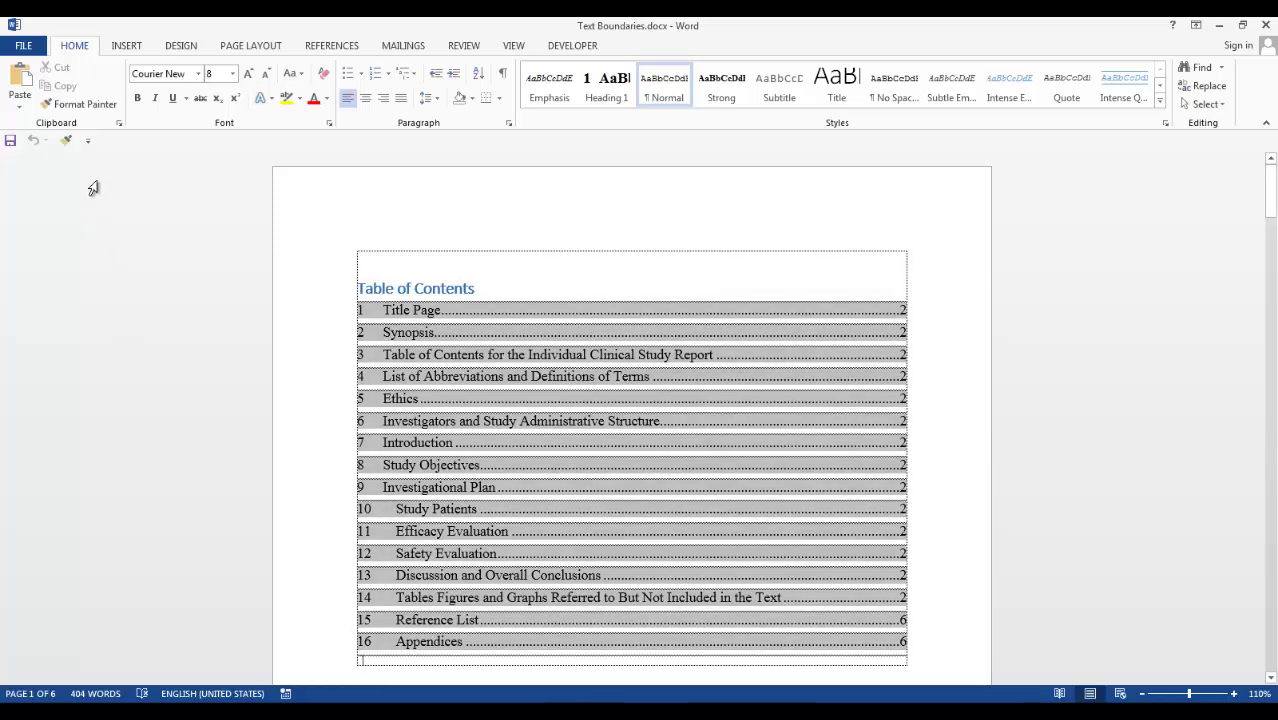
Step: Review the customization options for the Quick Access Toolbar and the ribbon's main tabs, including Developer
left_click(88, 143)
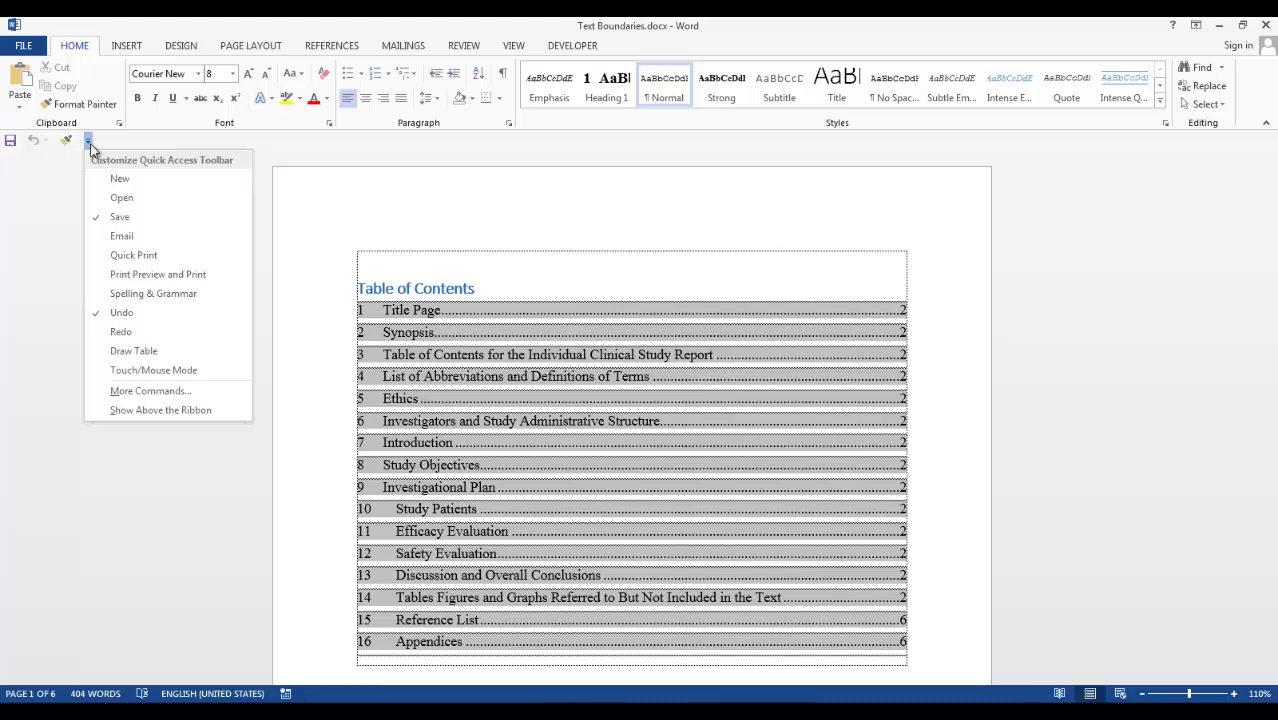
left_click(172, 391)
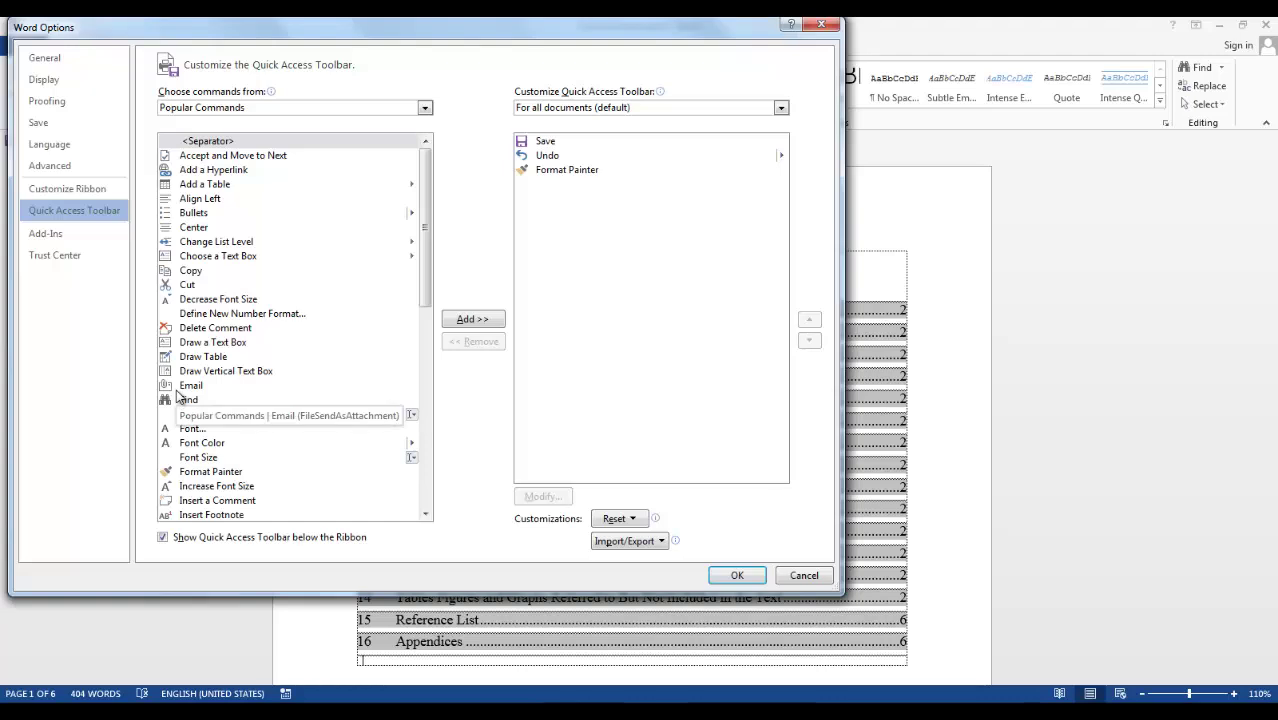
left_click(102, 190)
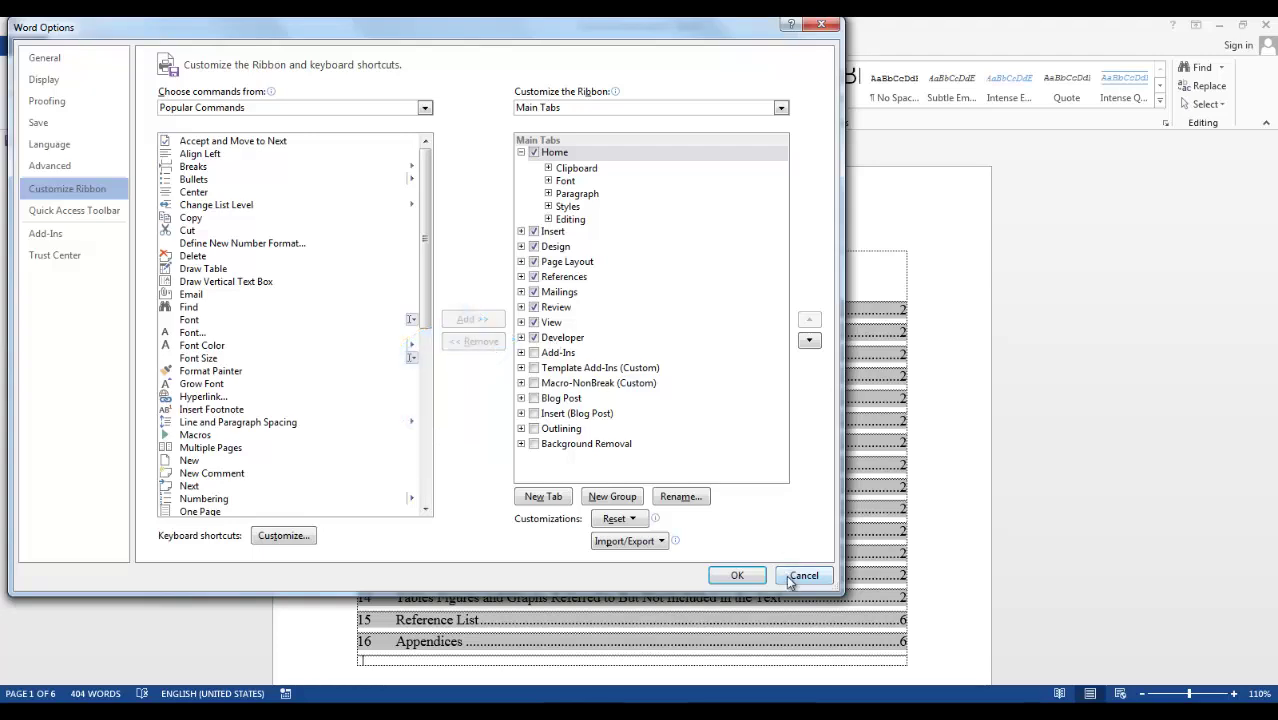
left_click(745, 577)
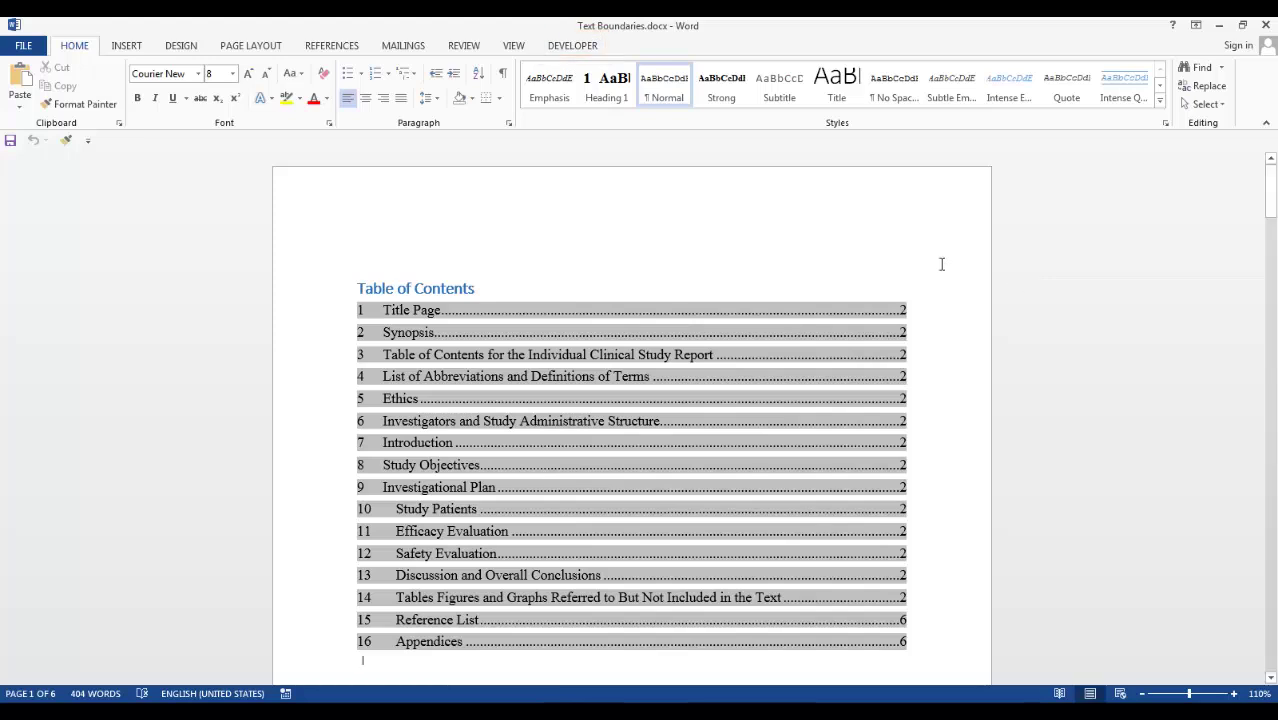
Step: Start recording a macro named BoundariesOn, stored in All Documents (Normal.dotm)
left_click(563, 48)
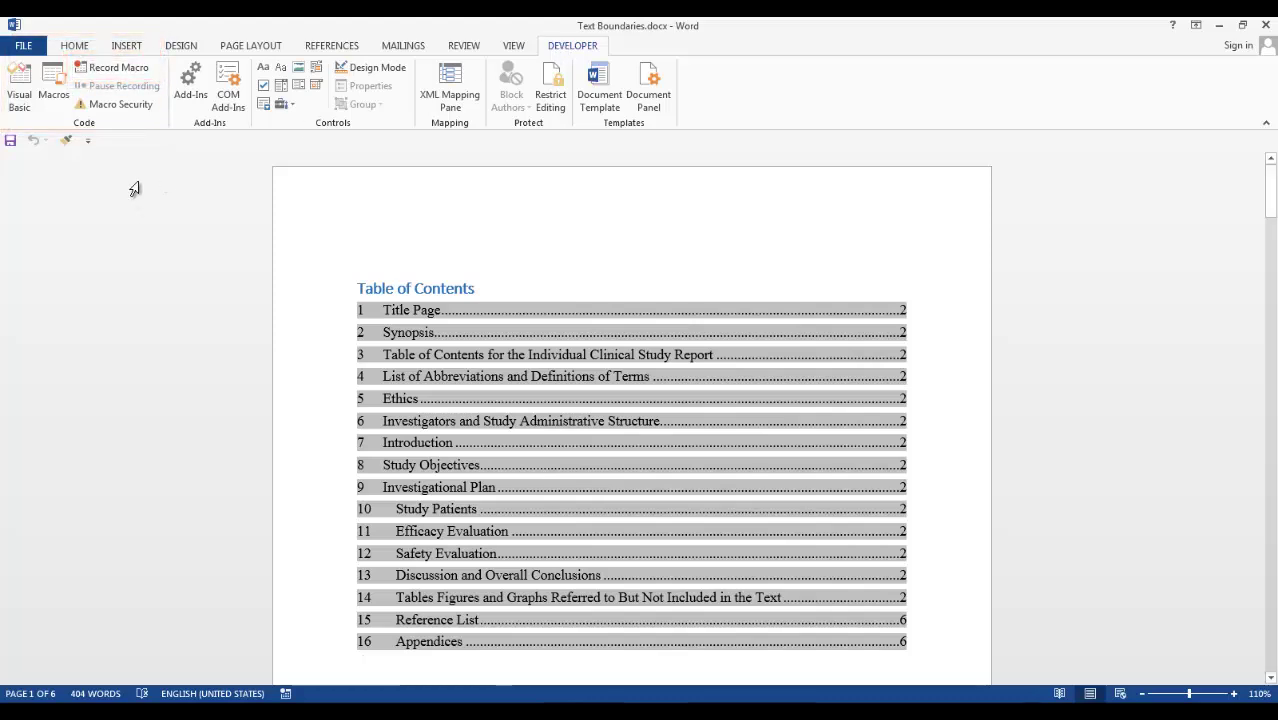
left_click(116, 67)
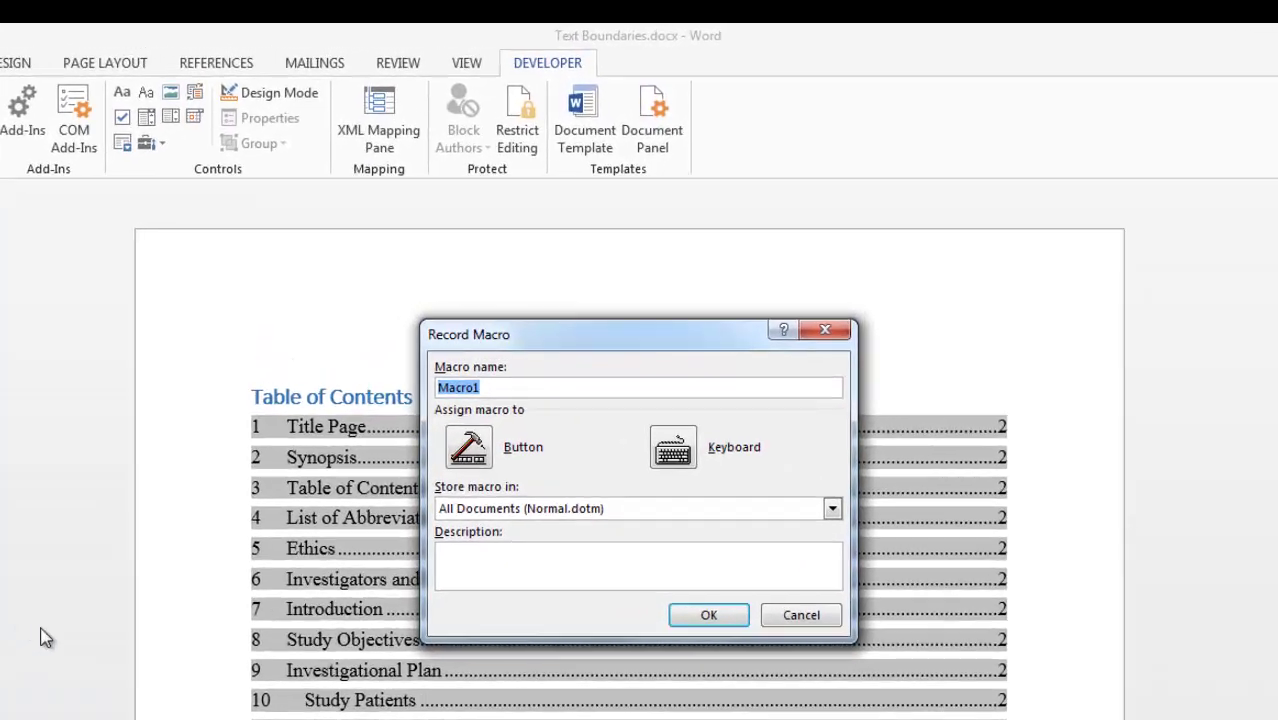
type("BoundariesOn")
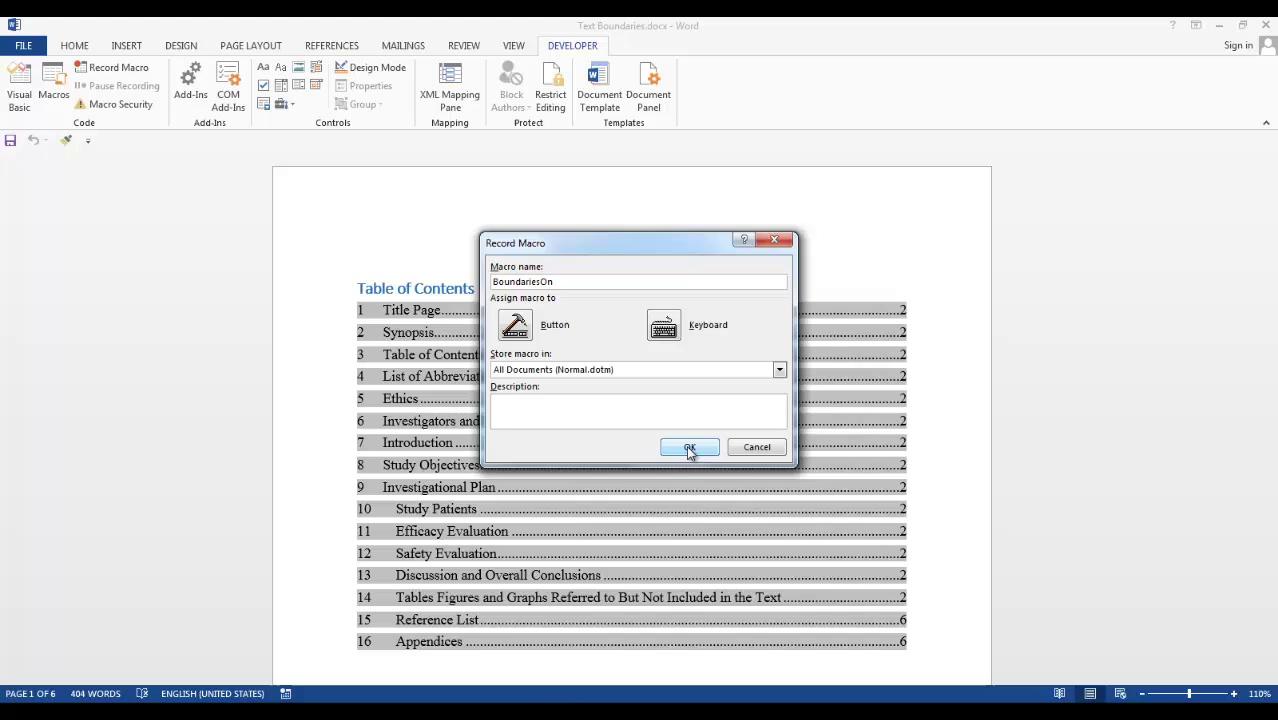
left_click(688, 449)
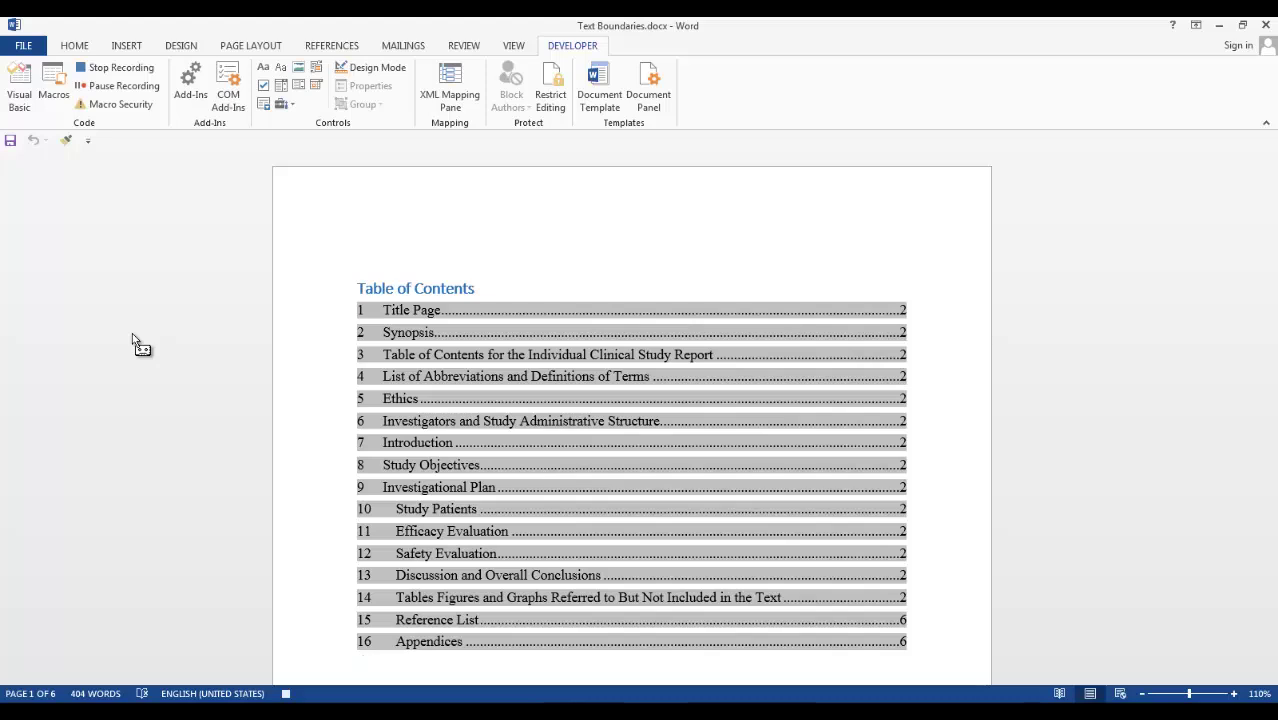
Step: Enable Show text boundaries in the advanced Word options while the macro is recording
left_click(26, 47)
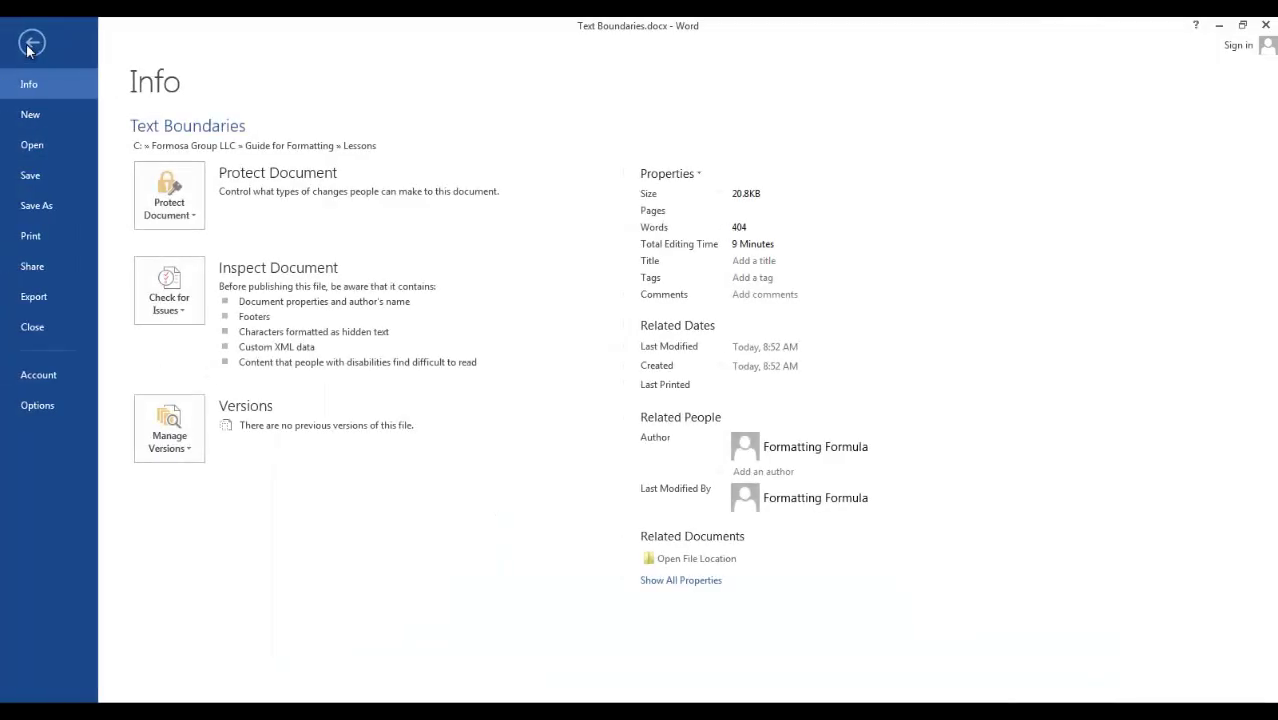
left_click(37, 405)
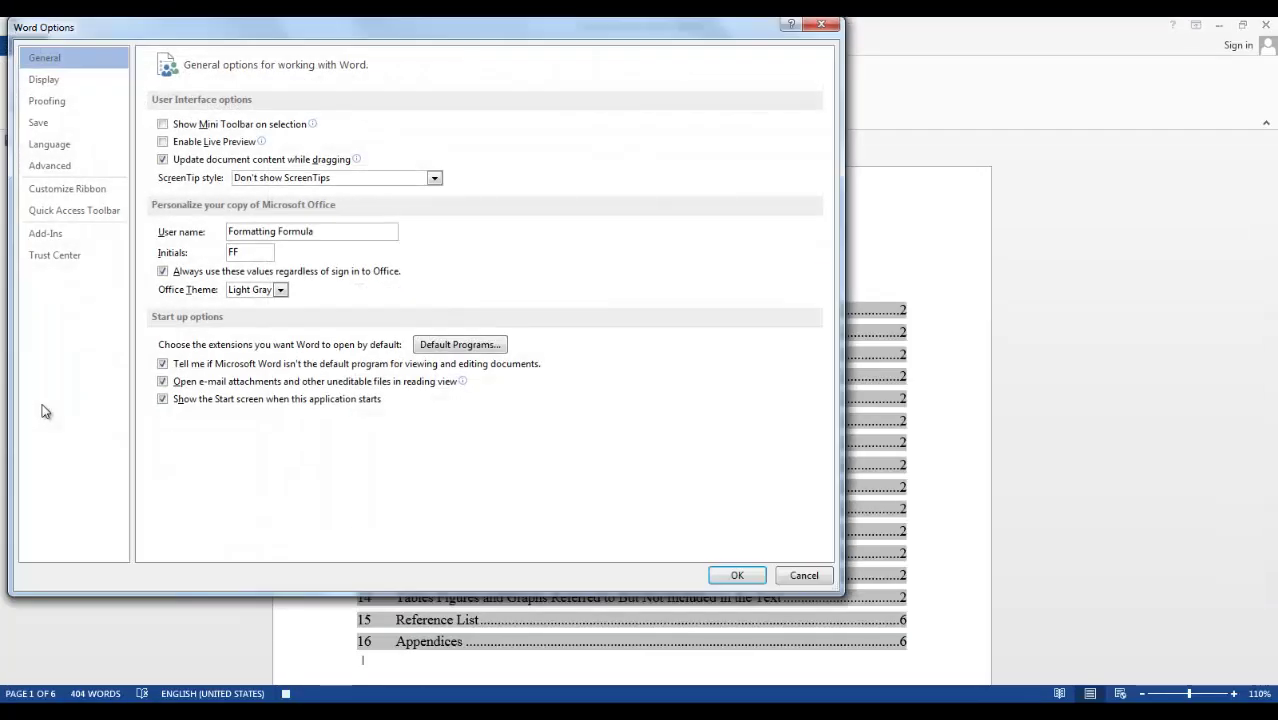
left_click(60, 167)
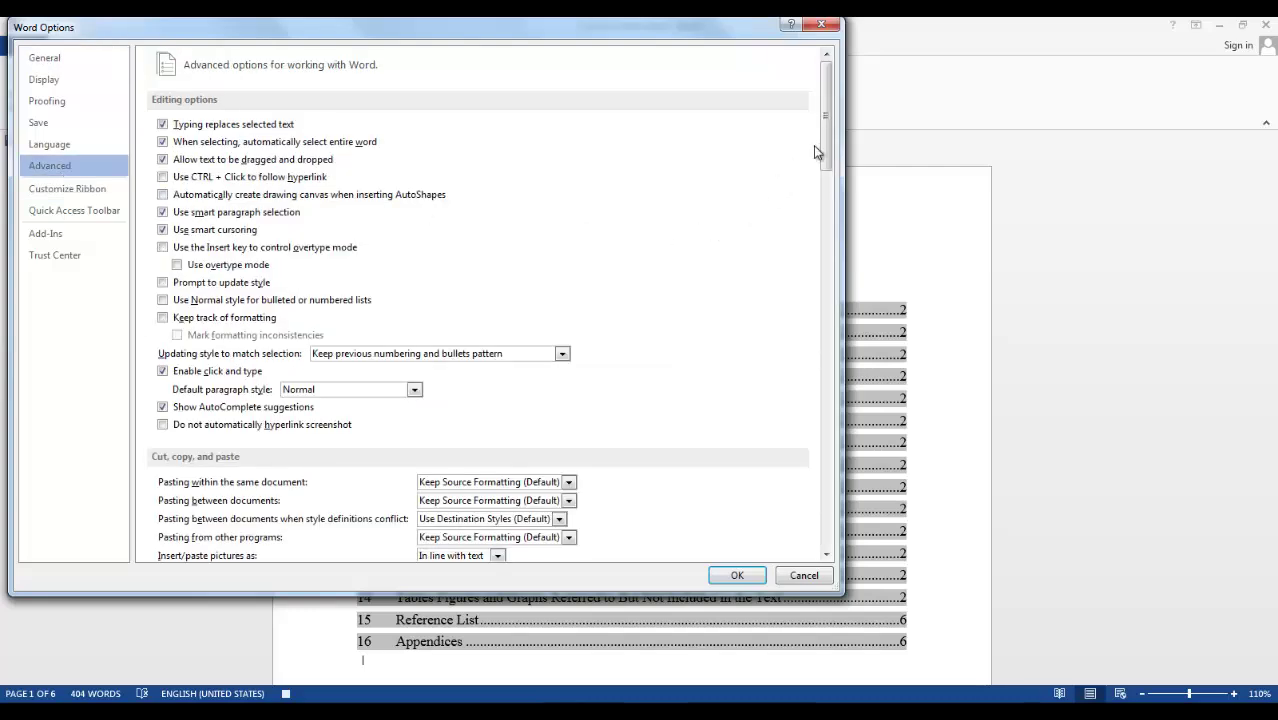
left_click_drag(829, 157, 829, 290)
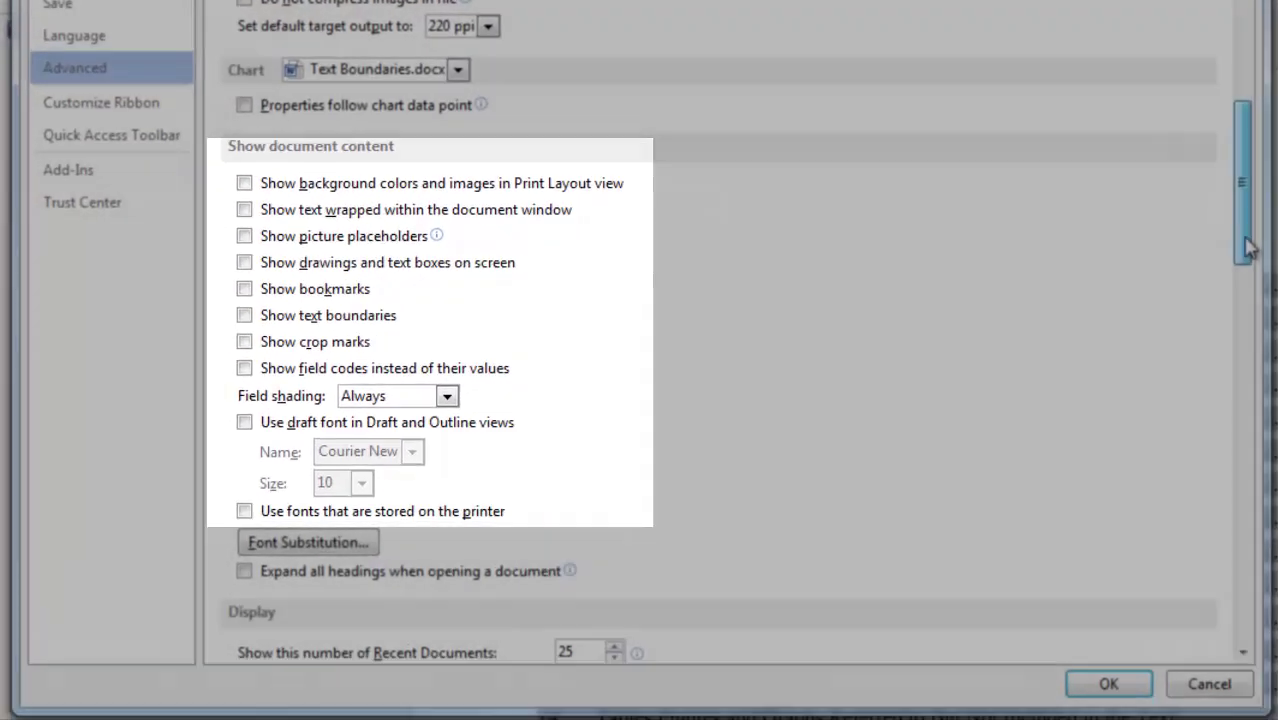
left_click_drag(1250, 248, 1250, 259)
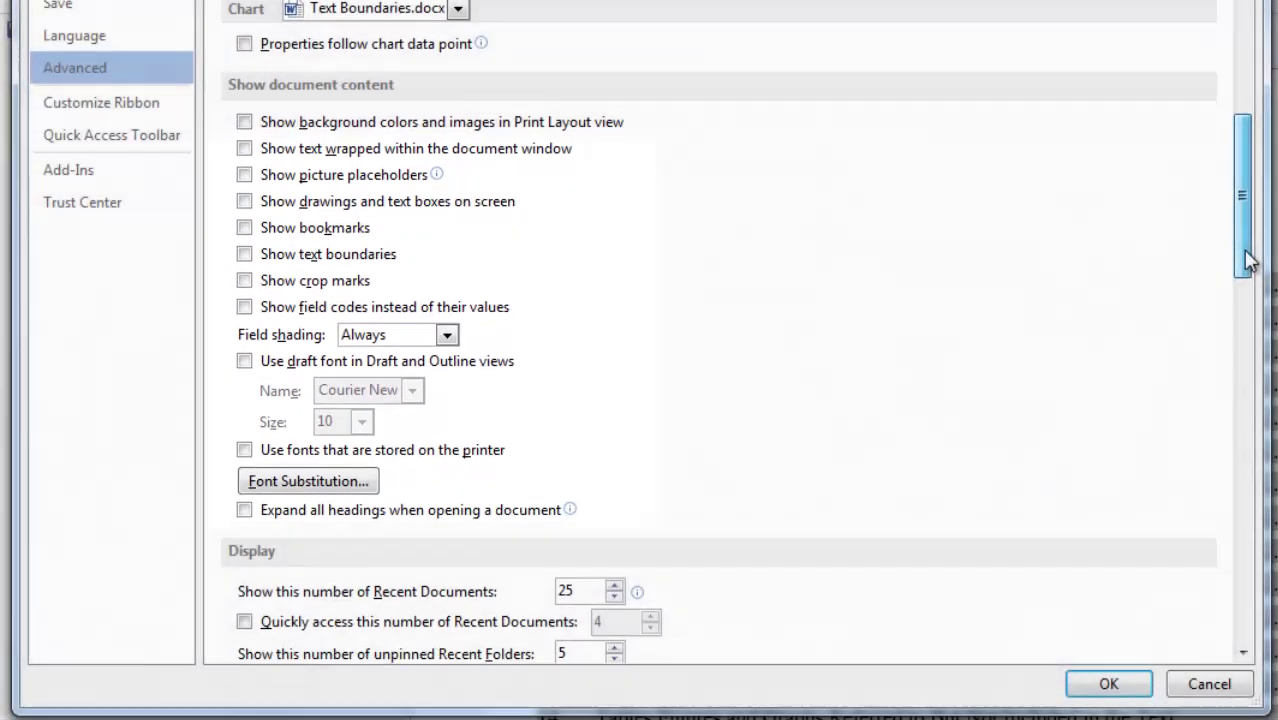
left_click(245, 255)
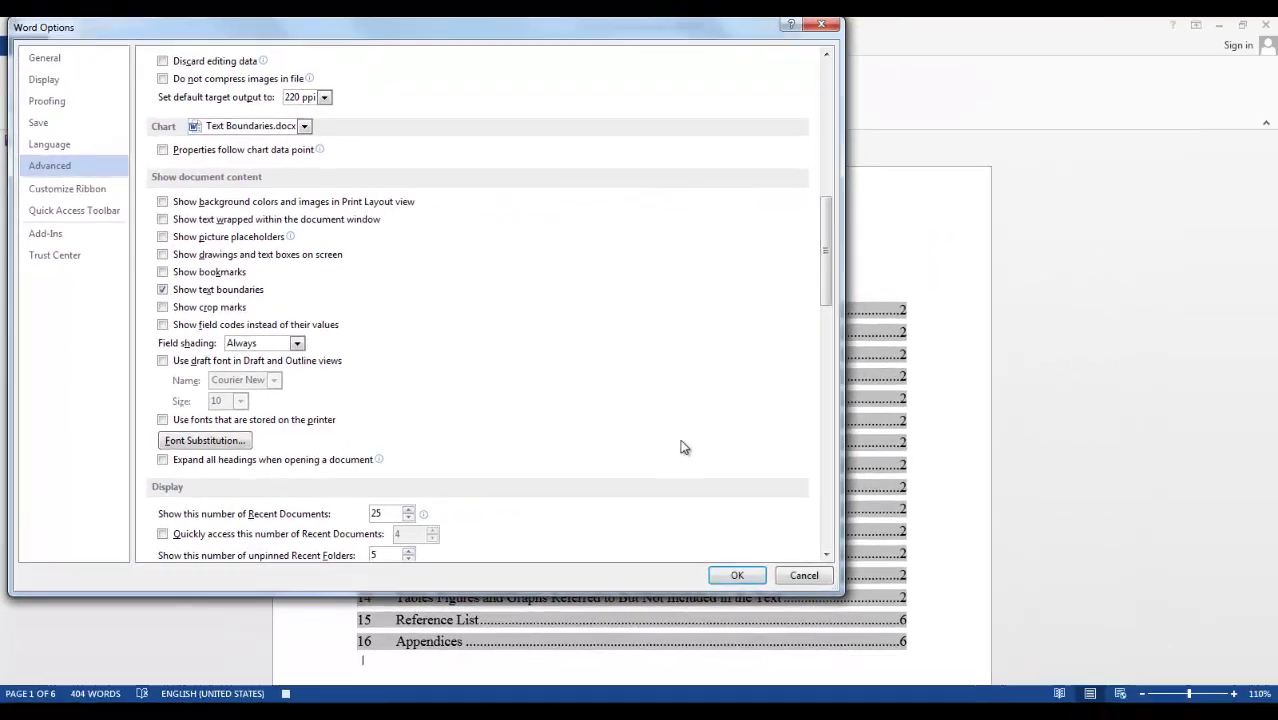
left_click(885, 618)
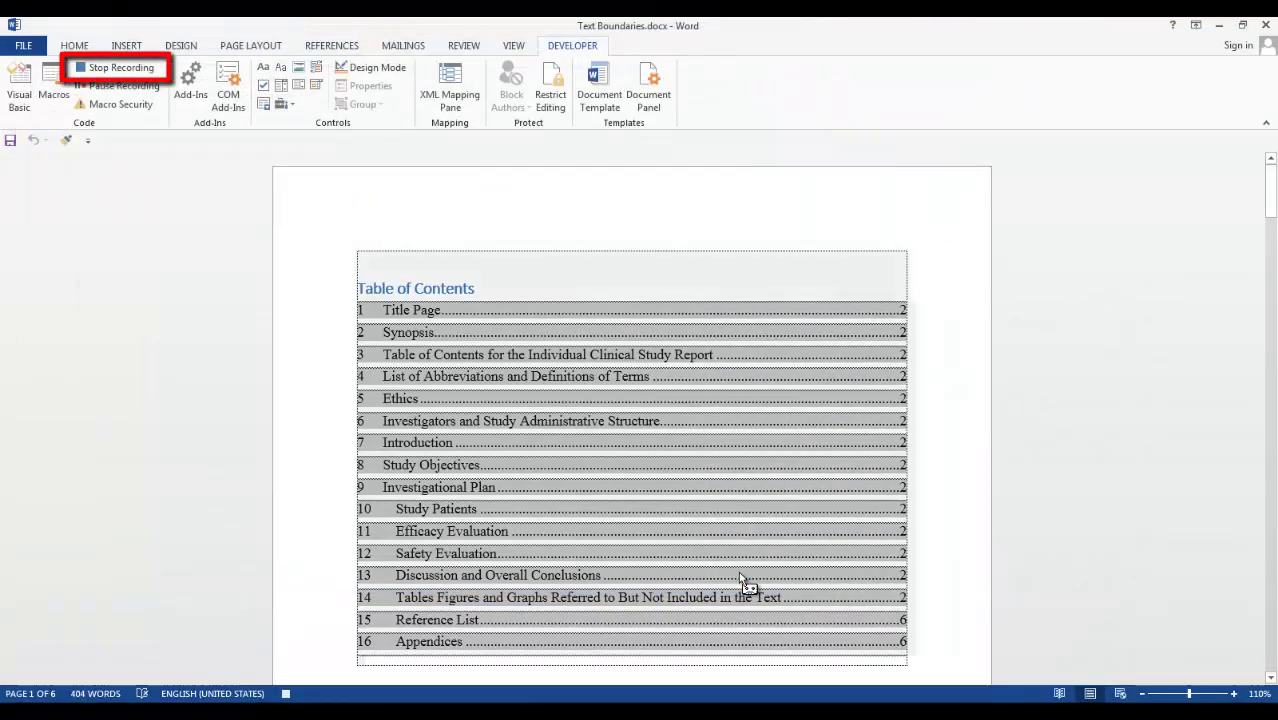
Step: Stop recording the macro and check the list of available macros for BoundariesOn
left_click(120, 67)
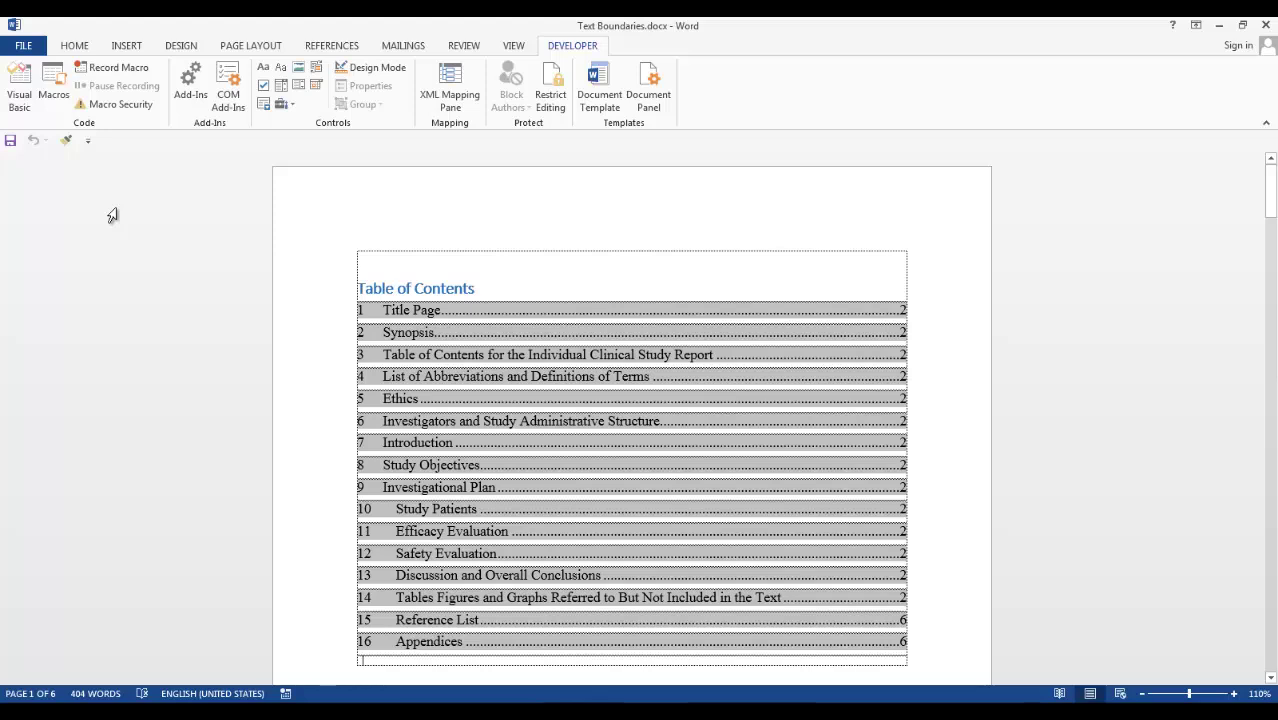
left_click(50, 82)
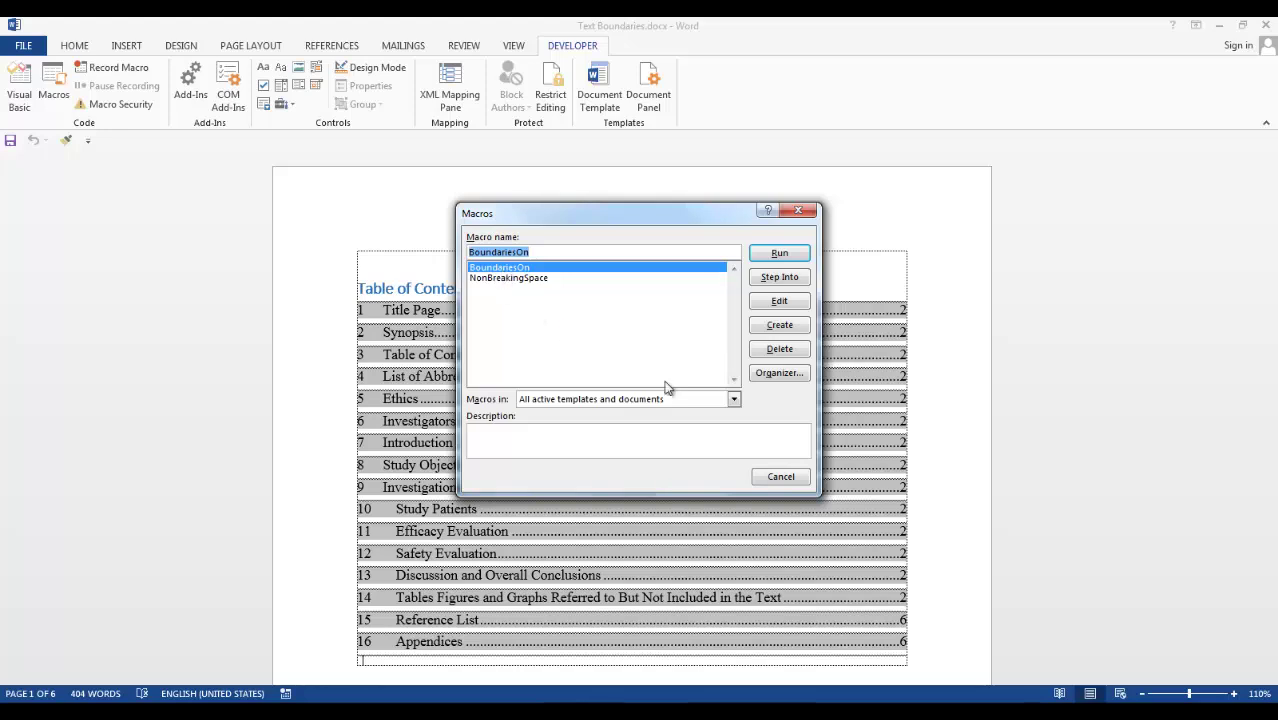
left_click(780, 478)
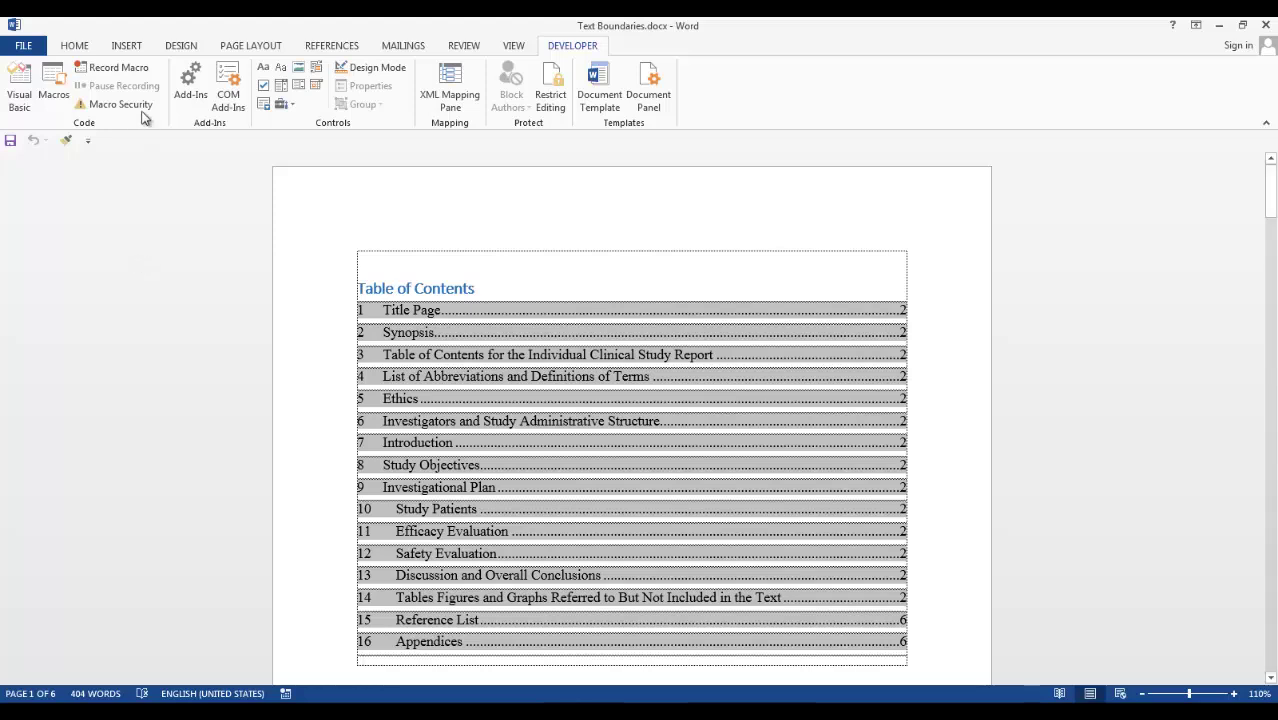
Step: Start recording a macro named BoundariesOff, stored in All Documents (Normal.dotm)
left_click(126, 72)
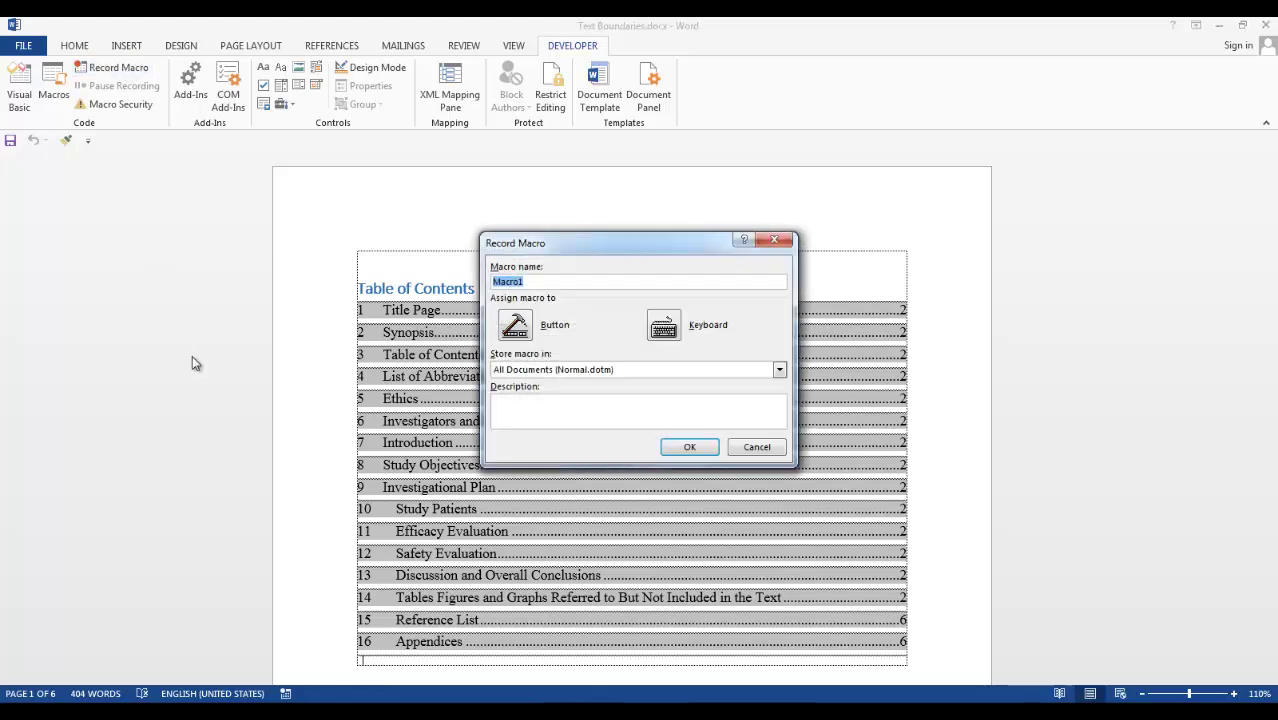
type("BoundariesOff")
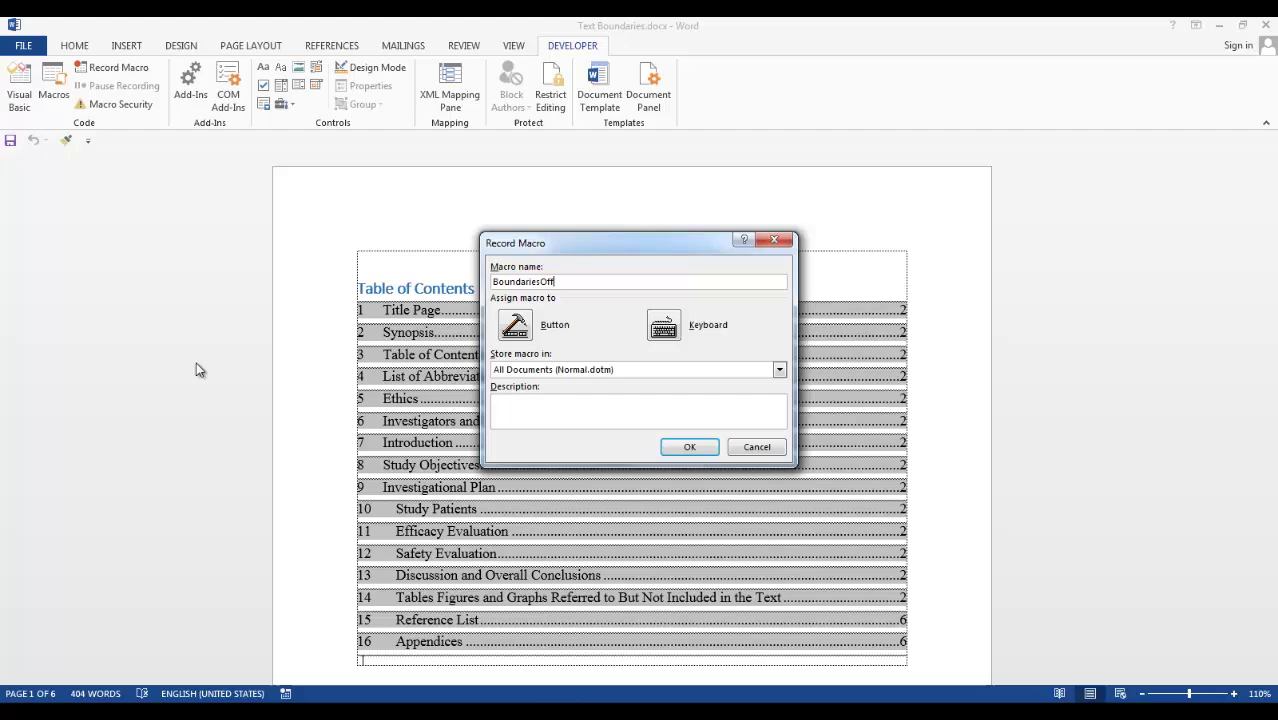
left_click(689, 448)
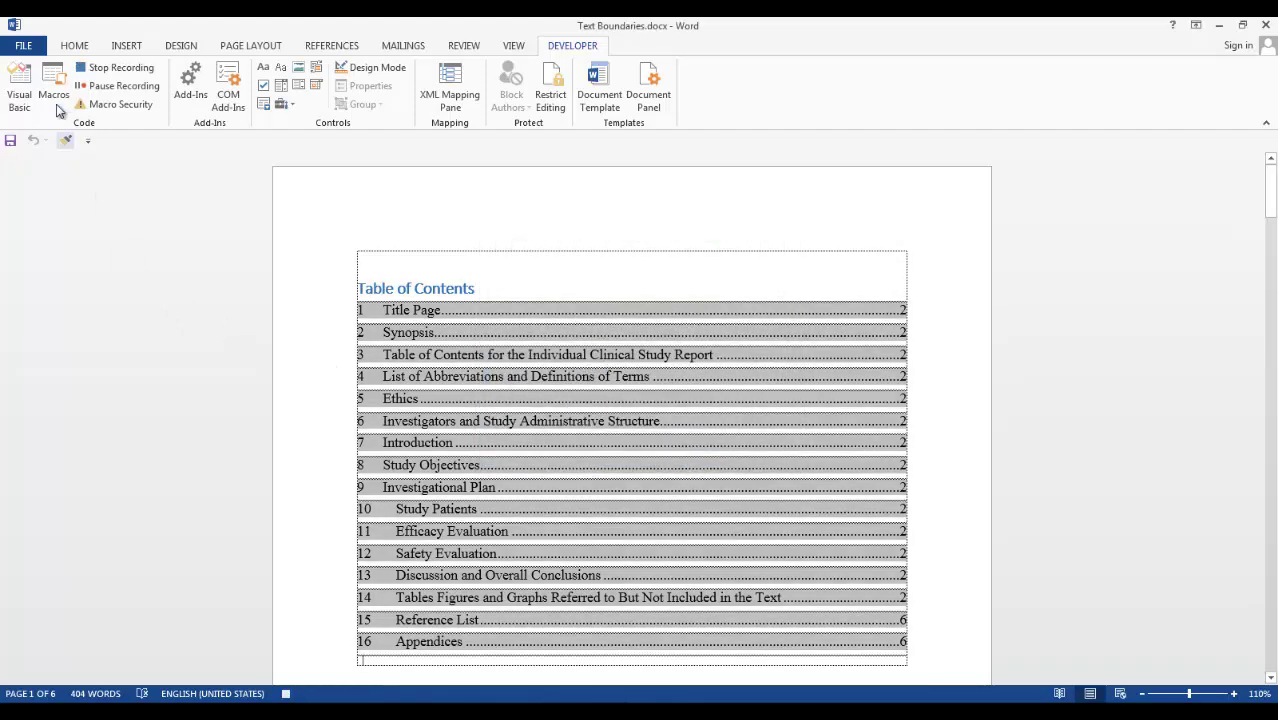
Step: Disable Show text boundaries in the advanced Word options while the BoundariesOff macro is recording
left_click(23, 45)
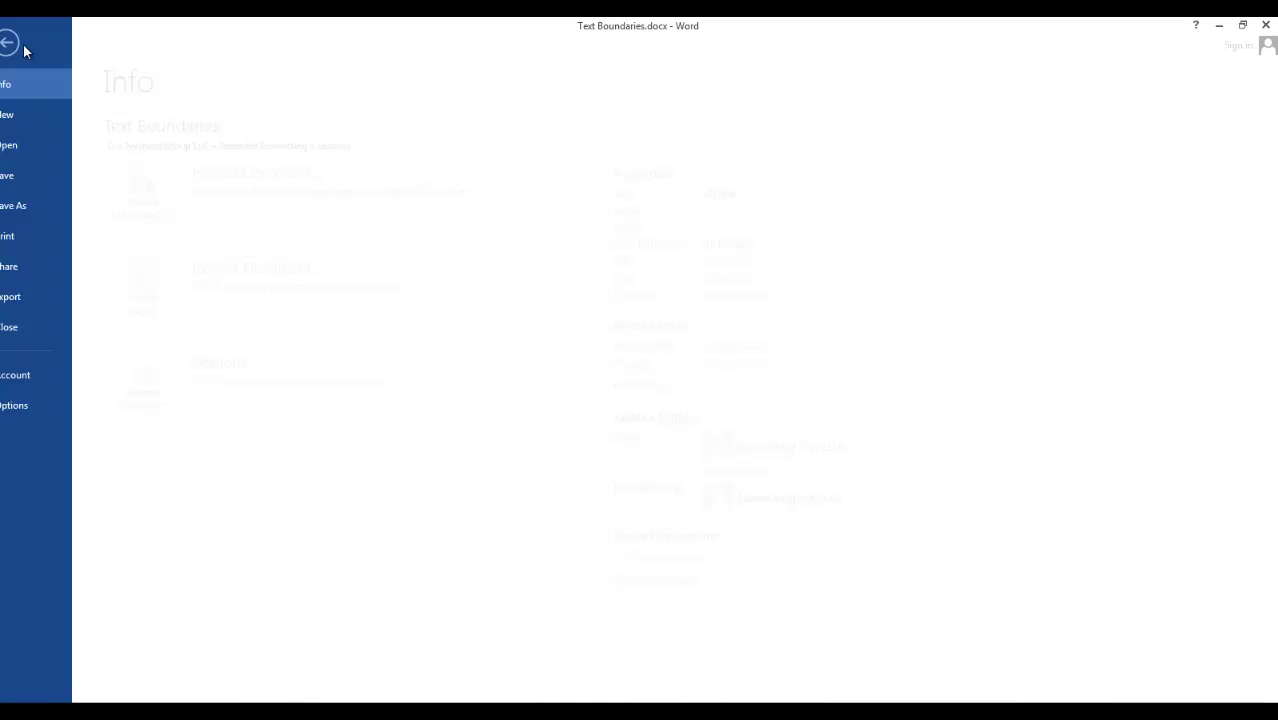
left_click(40, 407)
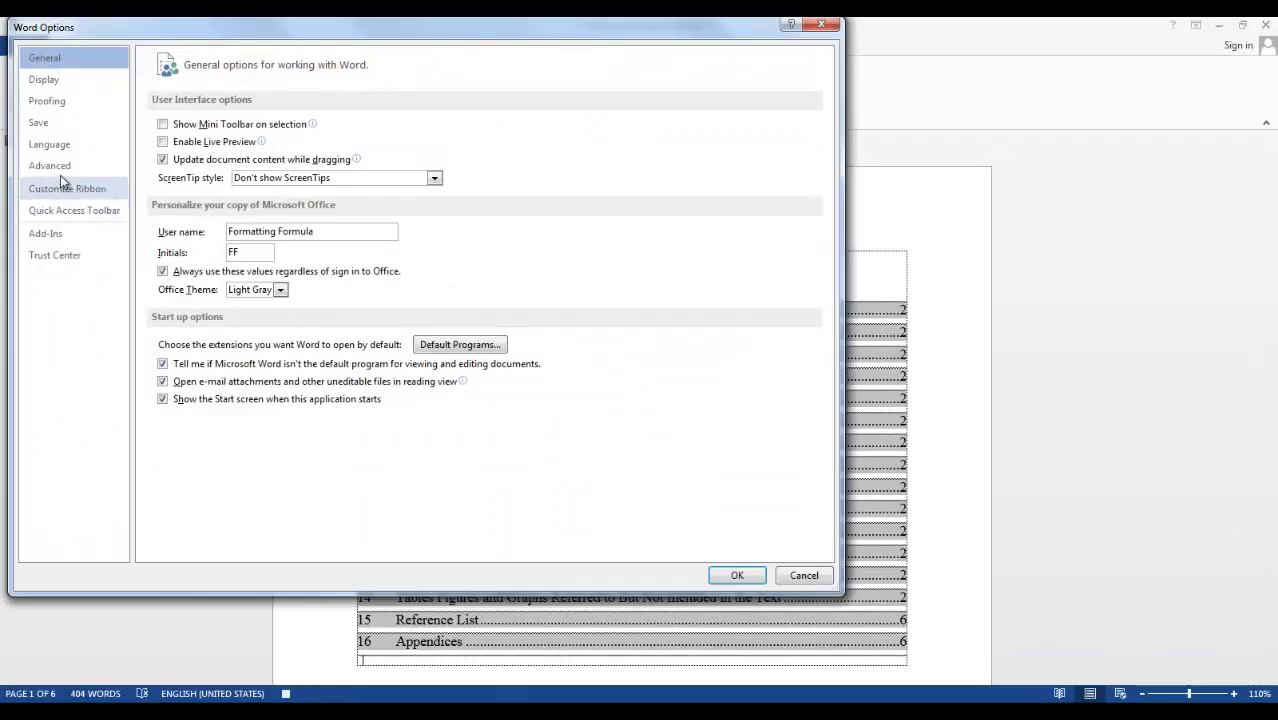
left_click(58, 166)
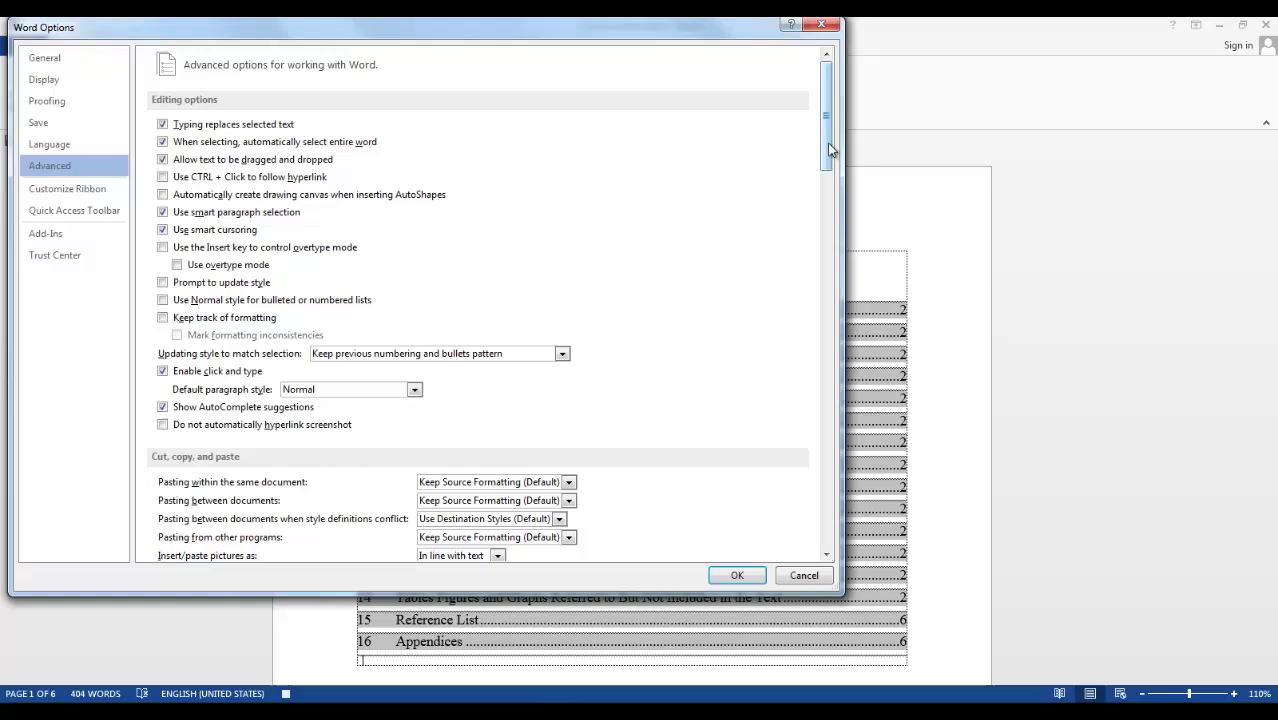
left_click_drag(837, 160, 680, 282)
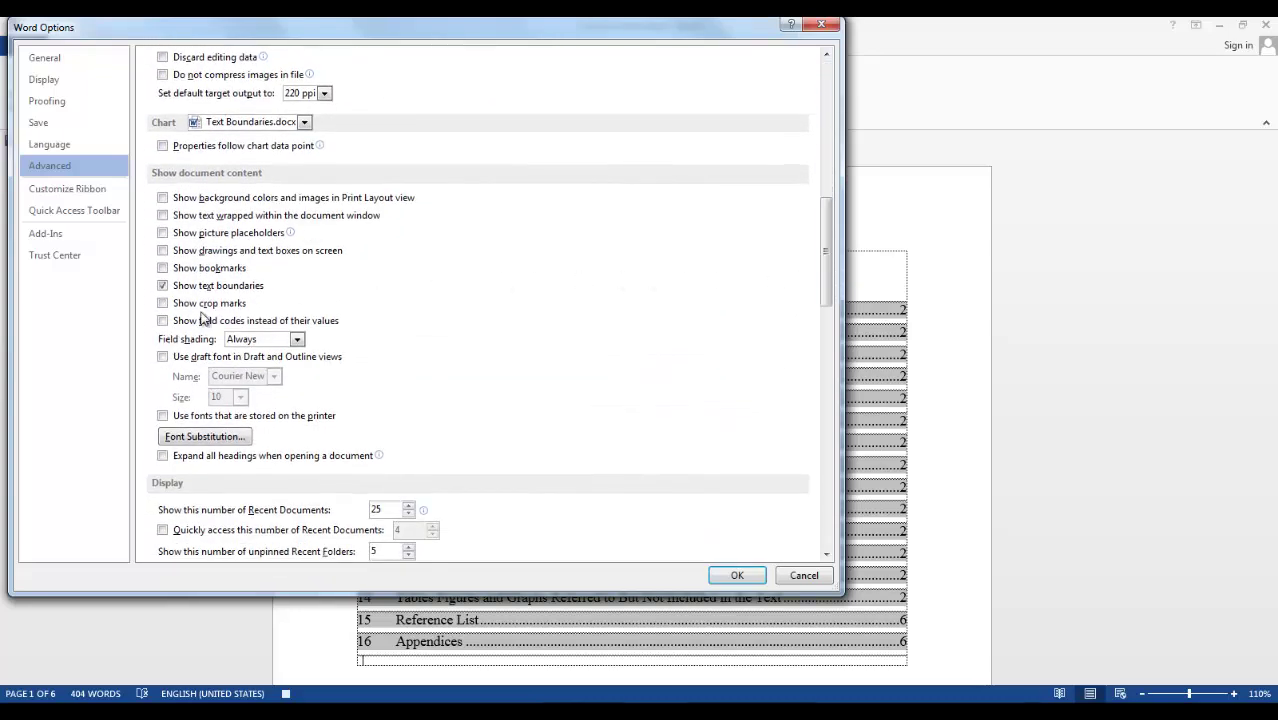
left_click(163, 287)
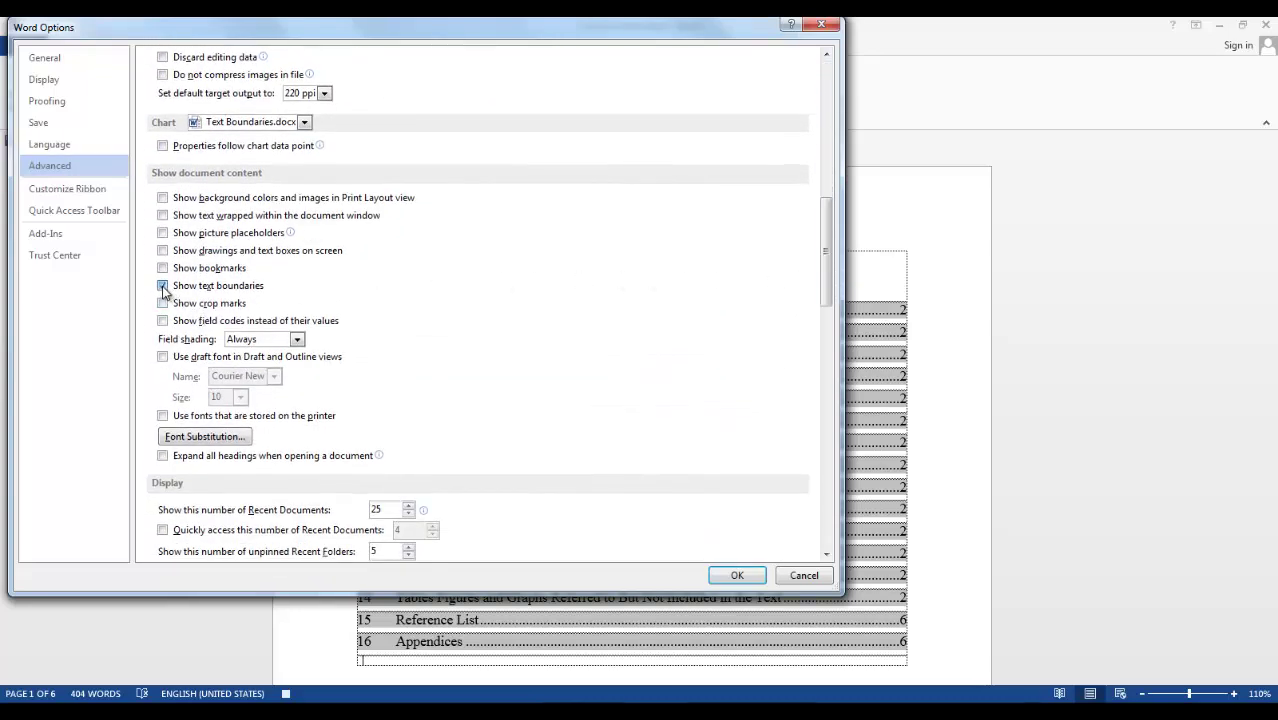
left_click(738, 576)
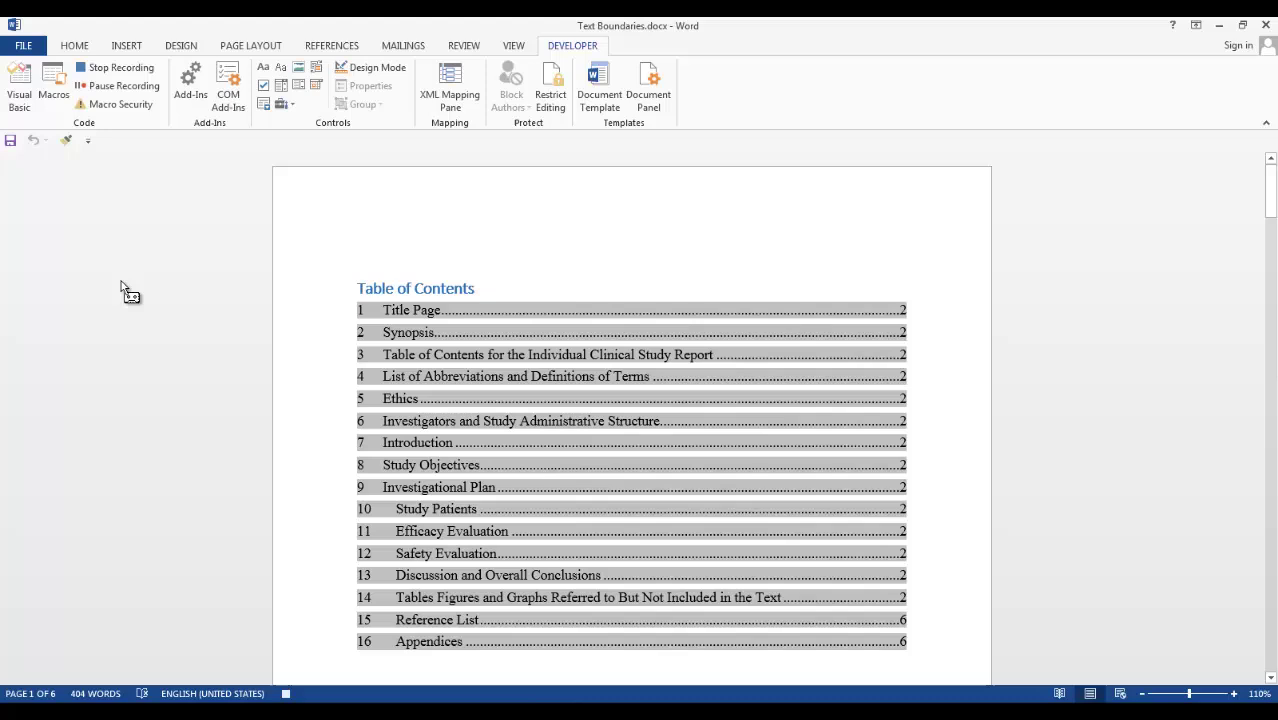
Step: Stop recording the macro and check the list of available macros for BoundariesOff
left_click(113, 67)
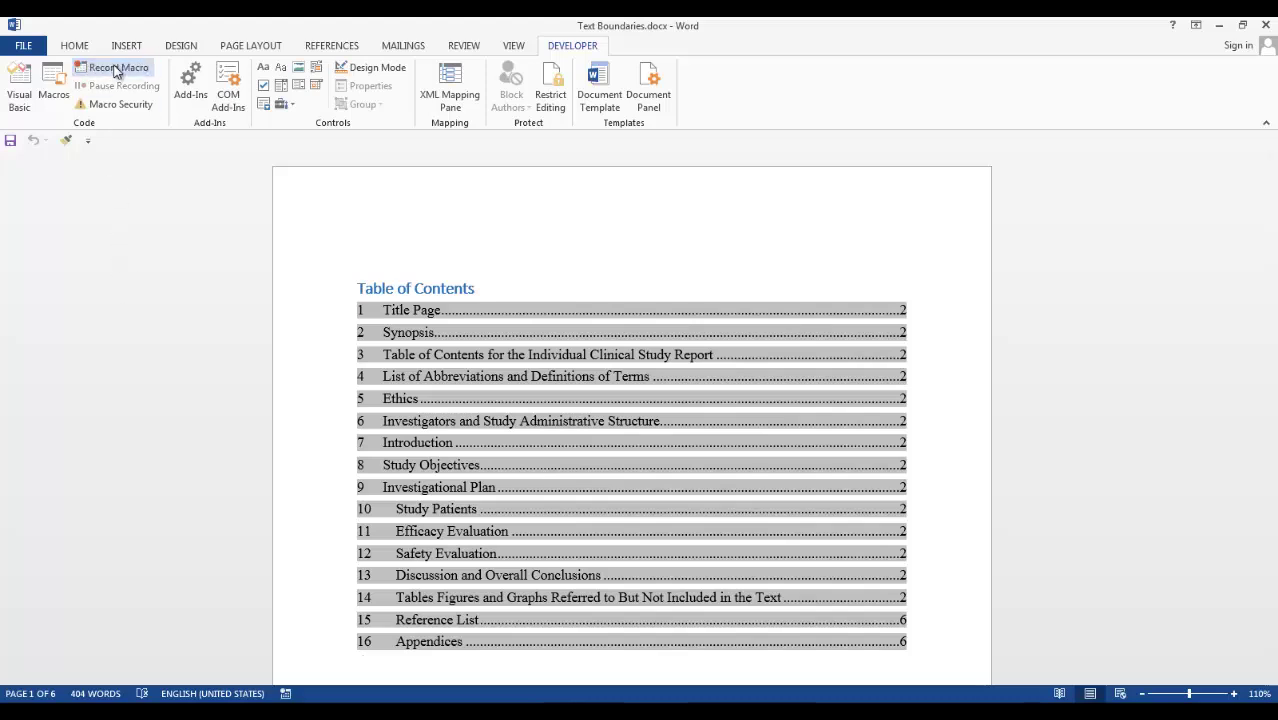
left_click(53, 83)
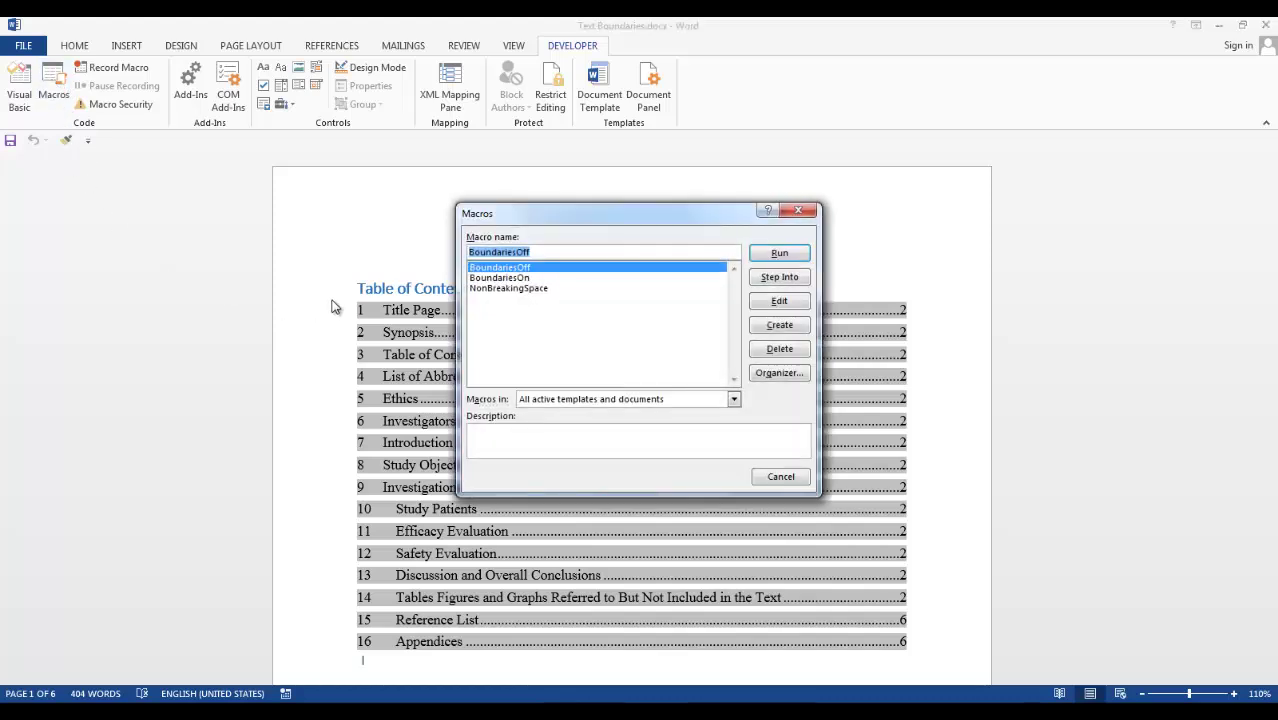
left_click(795, 480)
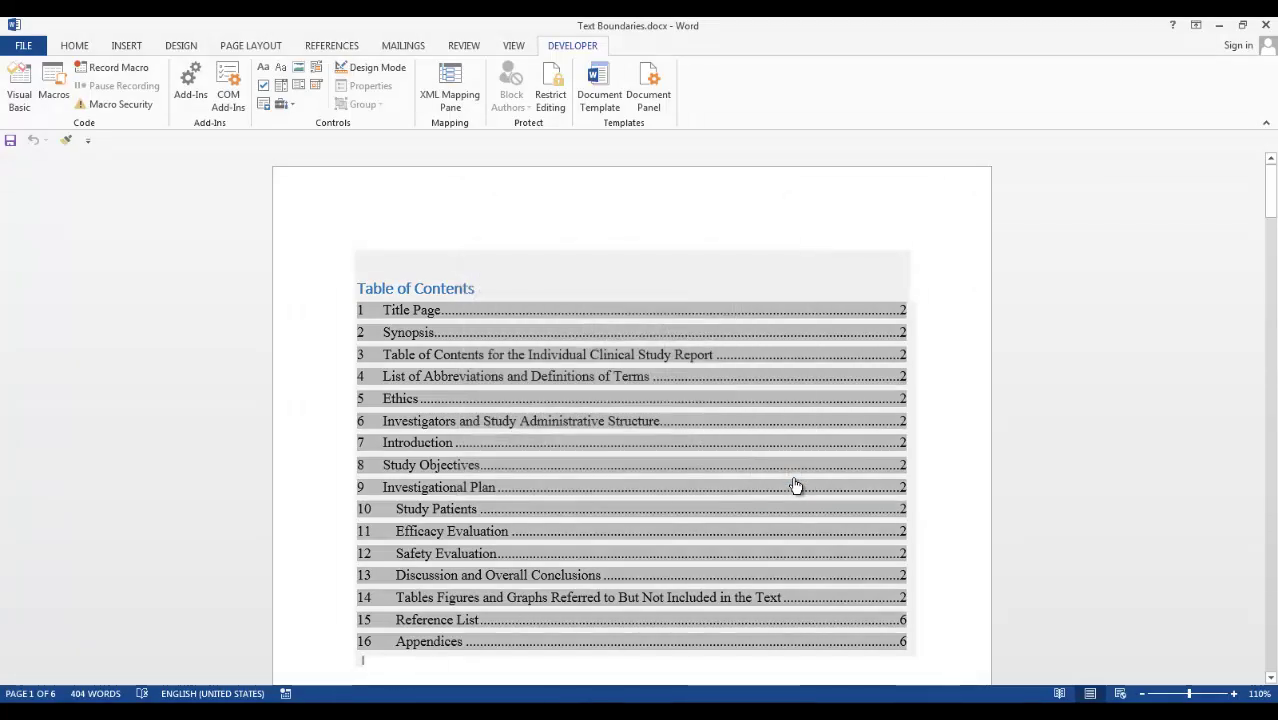
Step: Add the BoundariesOff and BoundariesOn macros to the Quick Access Toolbar for all documents
left_click(88, 142)
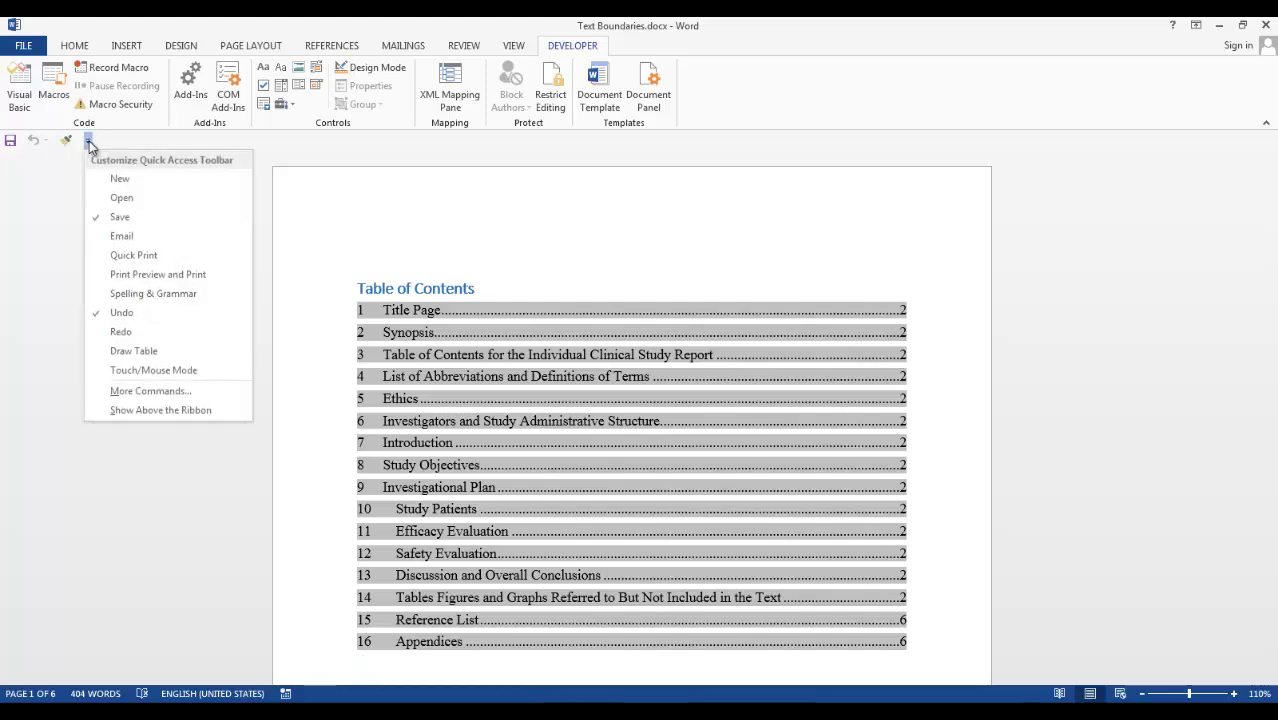
left_click(176, 390)
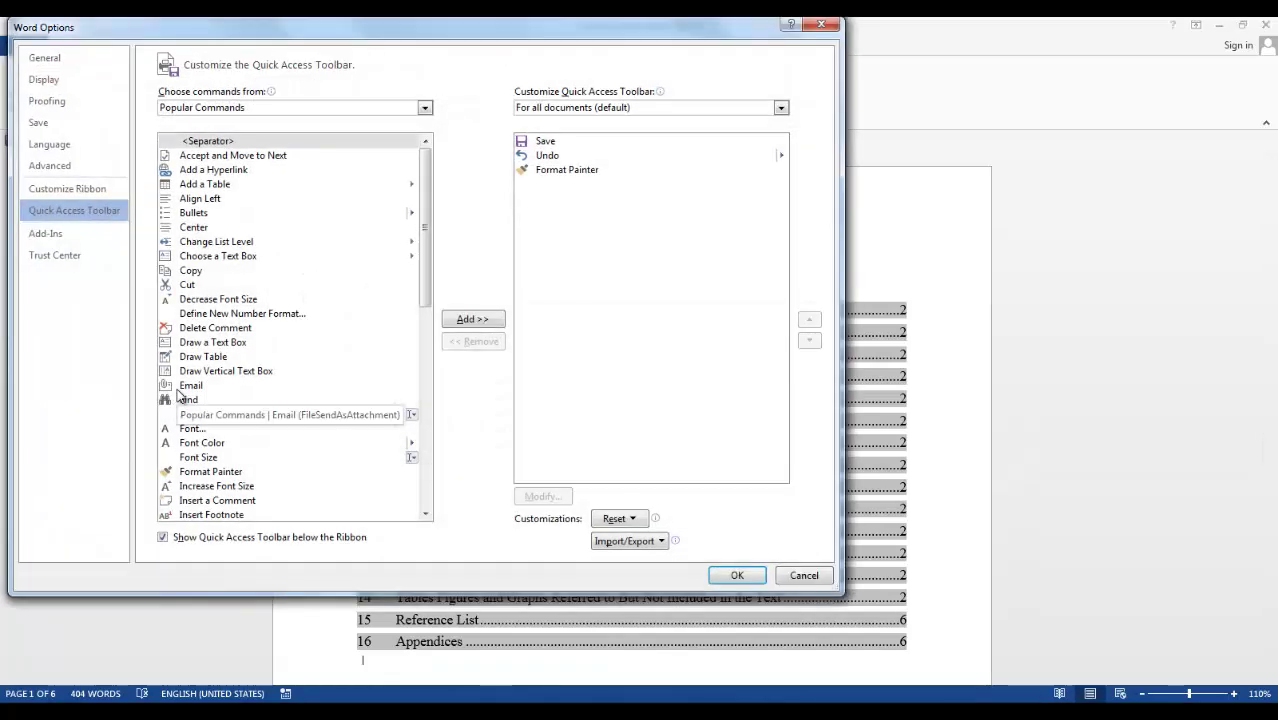
left_click(424, 108)
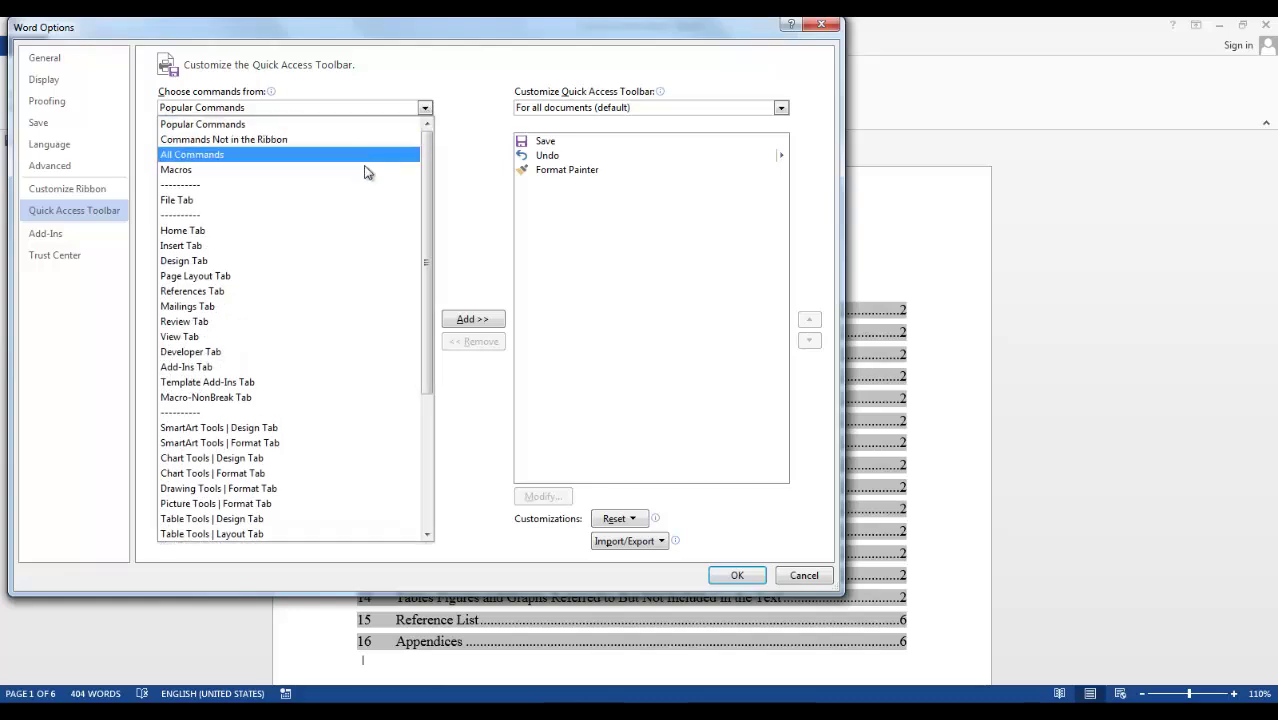
left_click(365, 171)
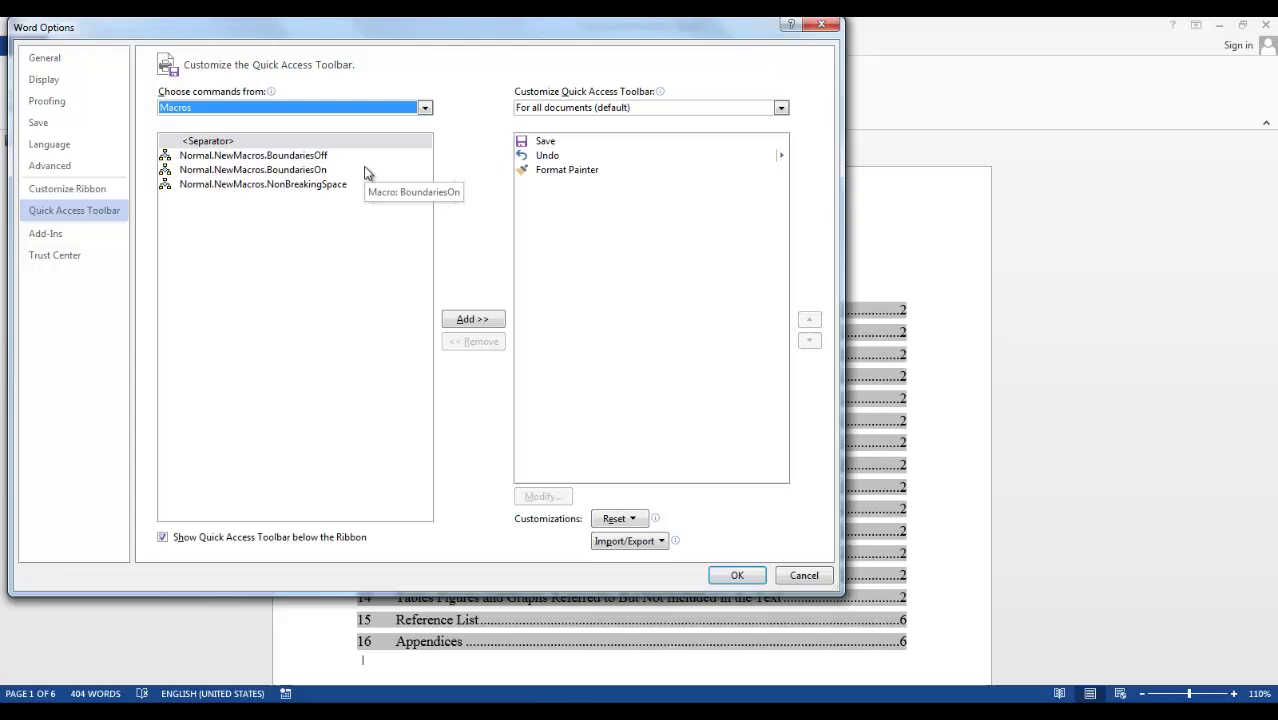
left_click(298, 157)
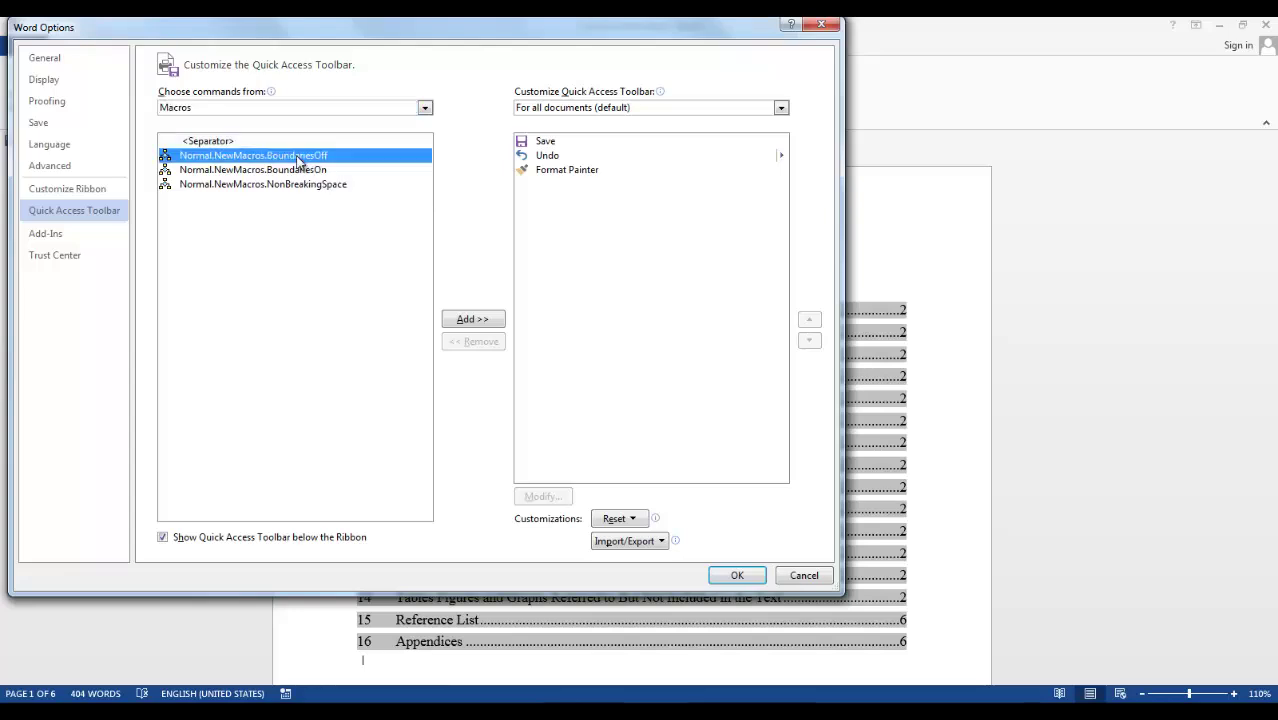
left_click(474, 320)
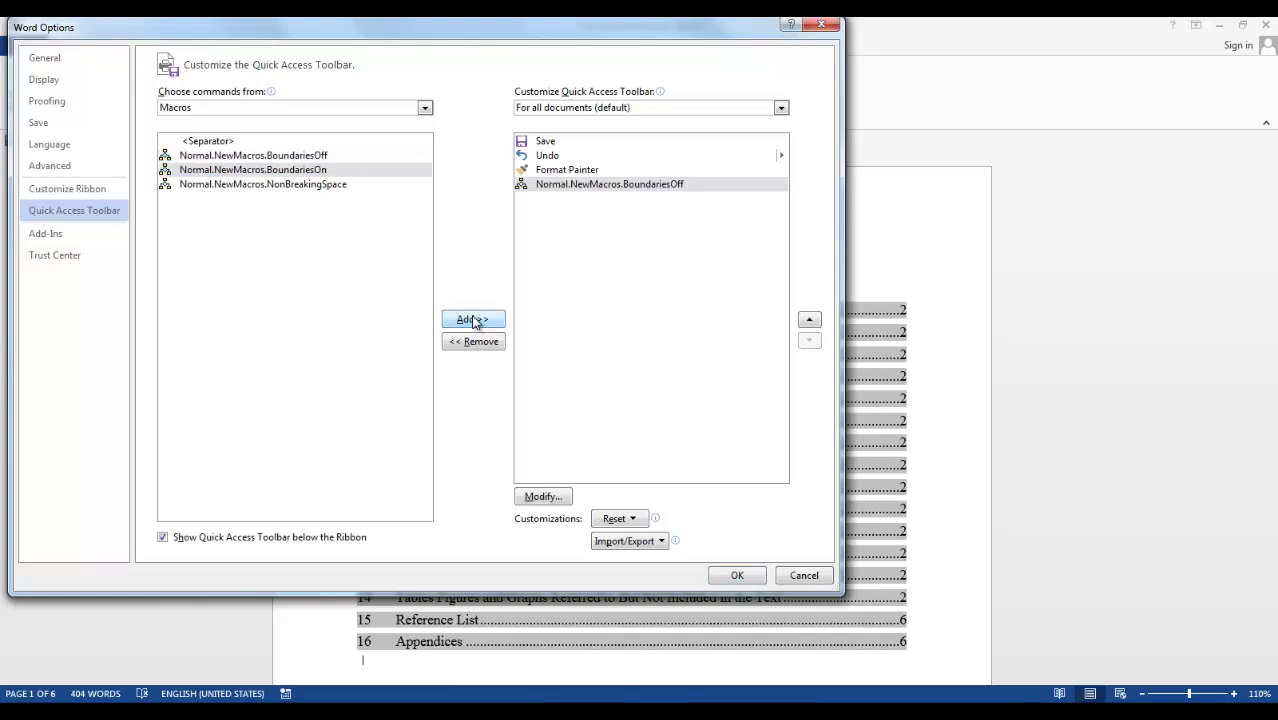
left_click(290, 172)
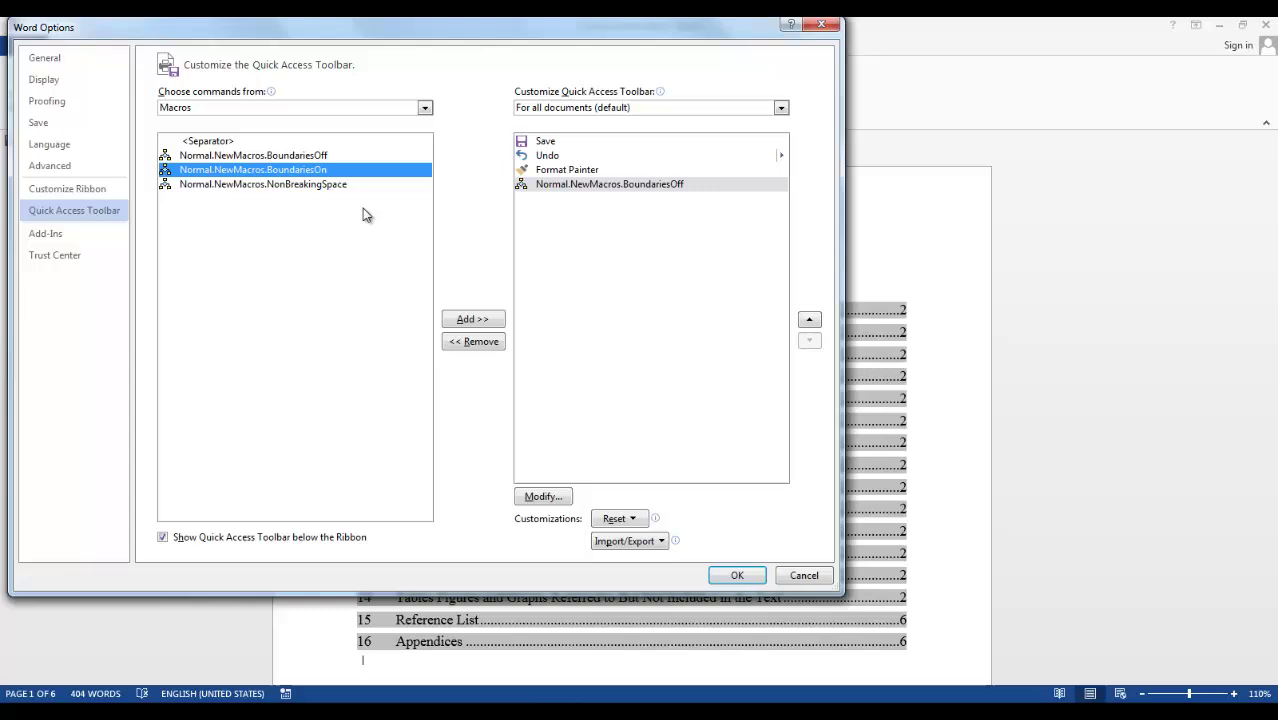
left_click(465, 321)
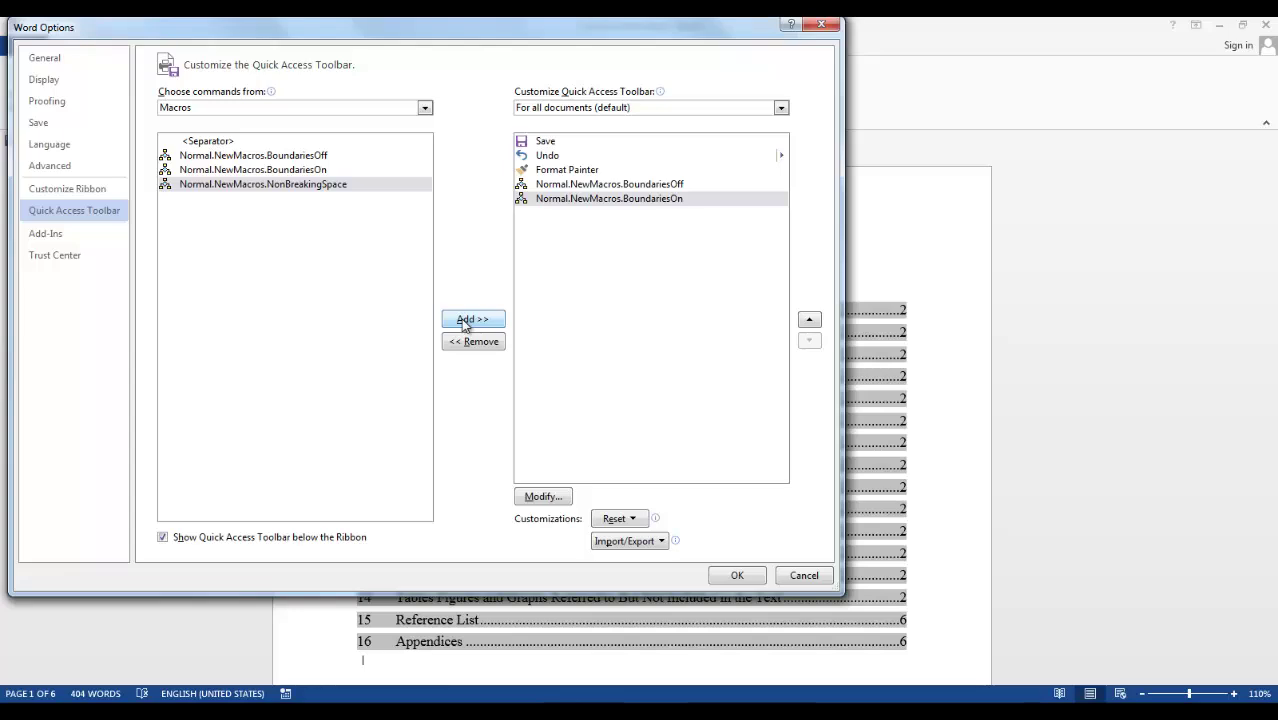
Step: Give the BoundariesOff macro's toolbar button a red square symbol and shorten its display name to BoundariesOff
left_click(621, 187)
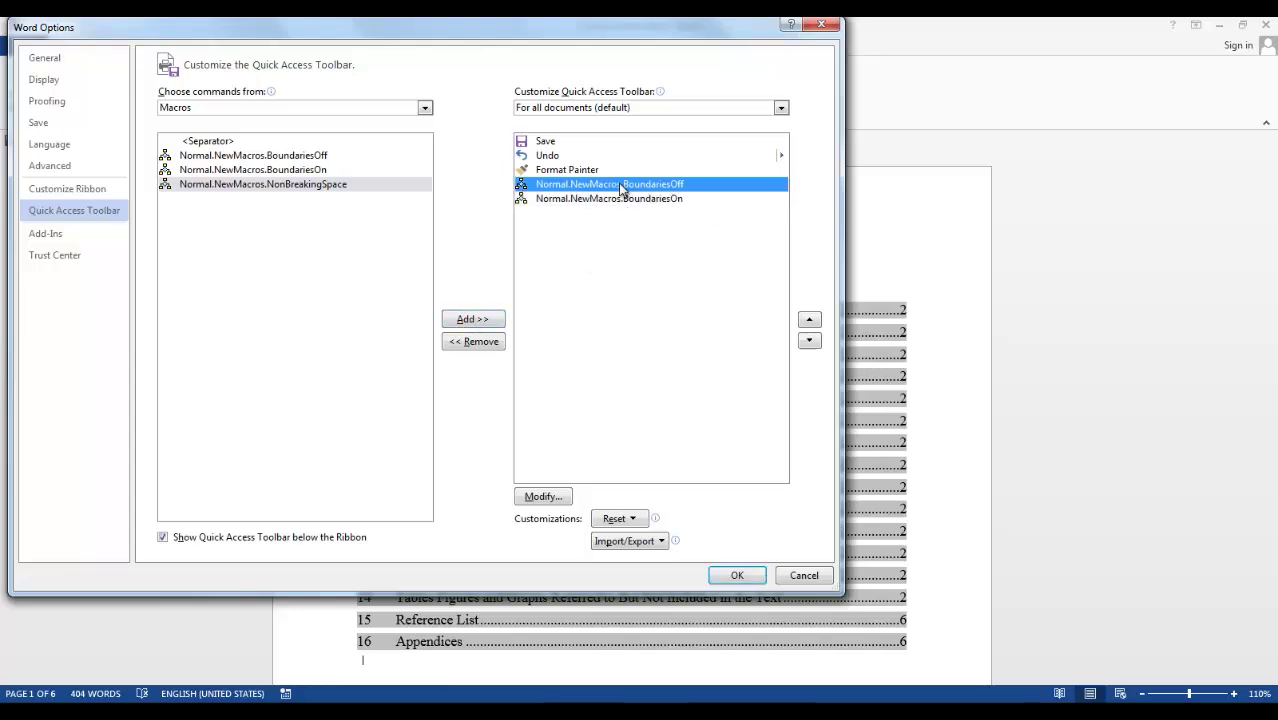
left_click(545, 497)
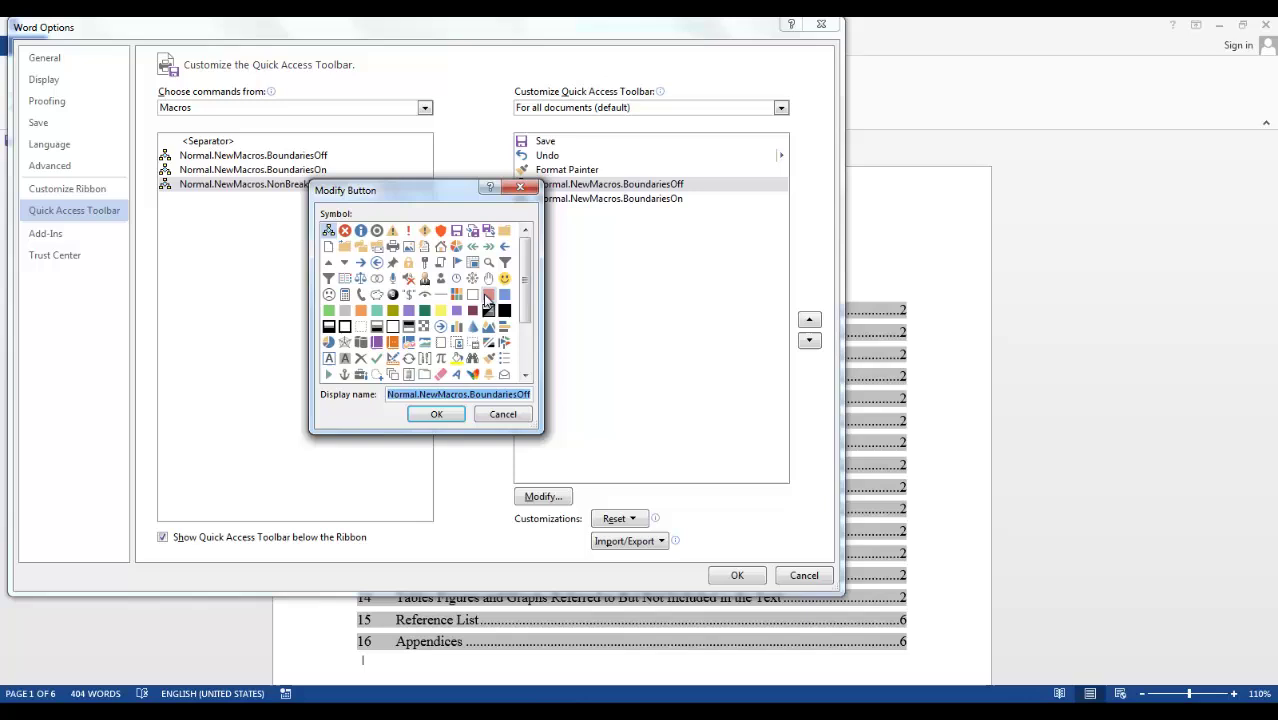
left_click(490, 296)
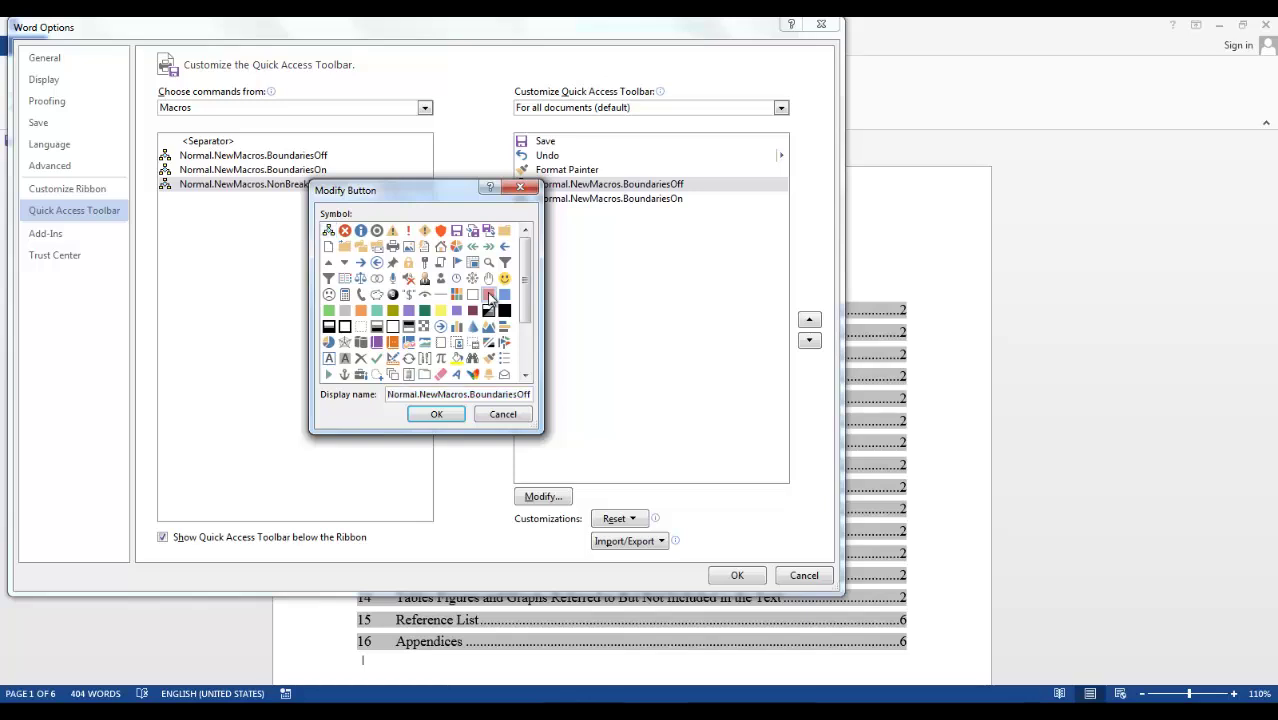
mouse_move(388, 394)
left_mouse_down()
mouse_move(464, 396)
mouse_move(380, 396)
left_mouse_up()
key("BackSpace")
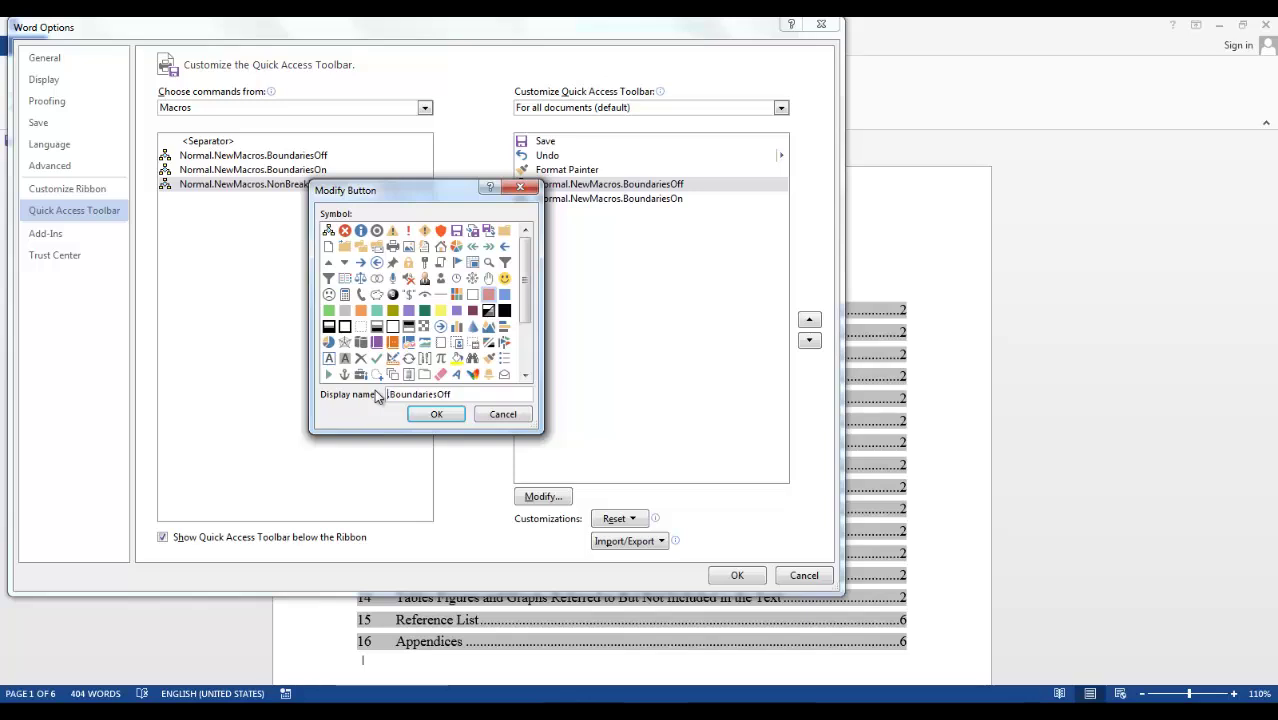
left_click(436, 414)
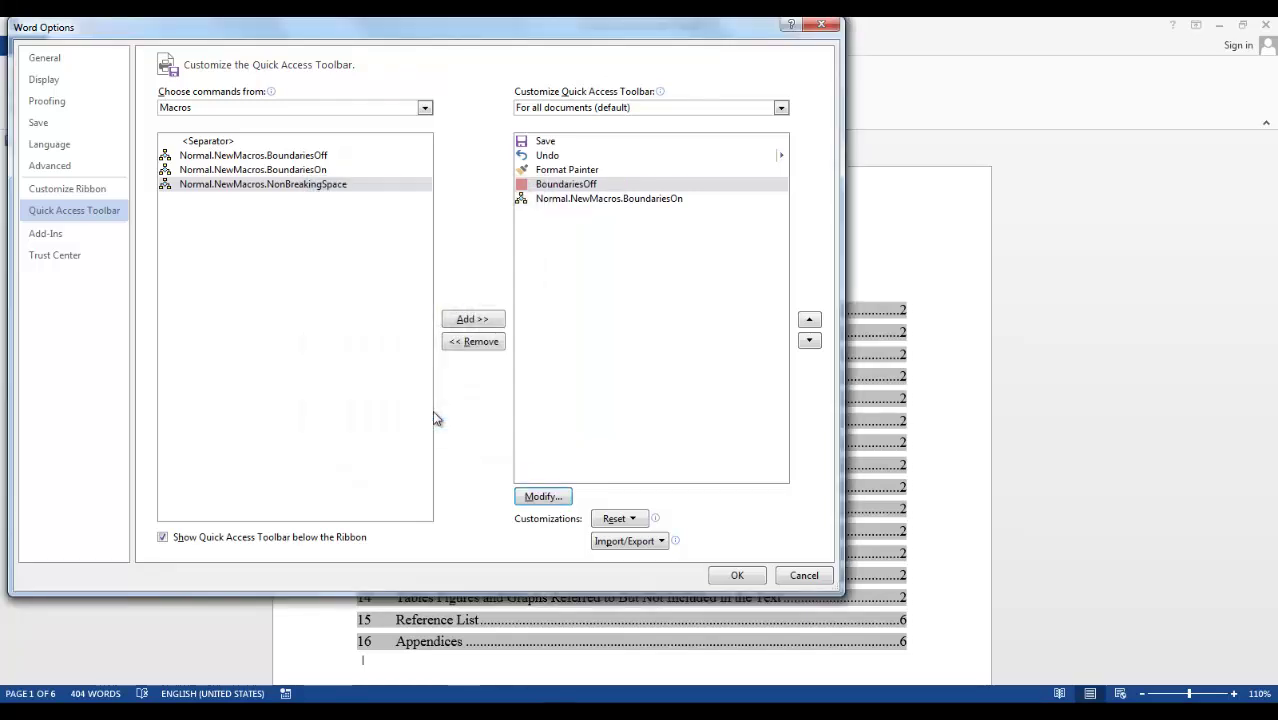
Step: Give the BoundariesOn macro's toolbar button a green square symbol and shorten its display name to BoundariesOn
left_click(577, 199)
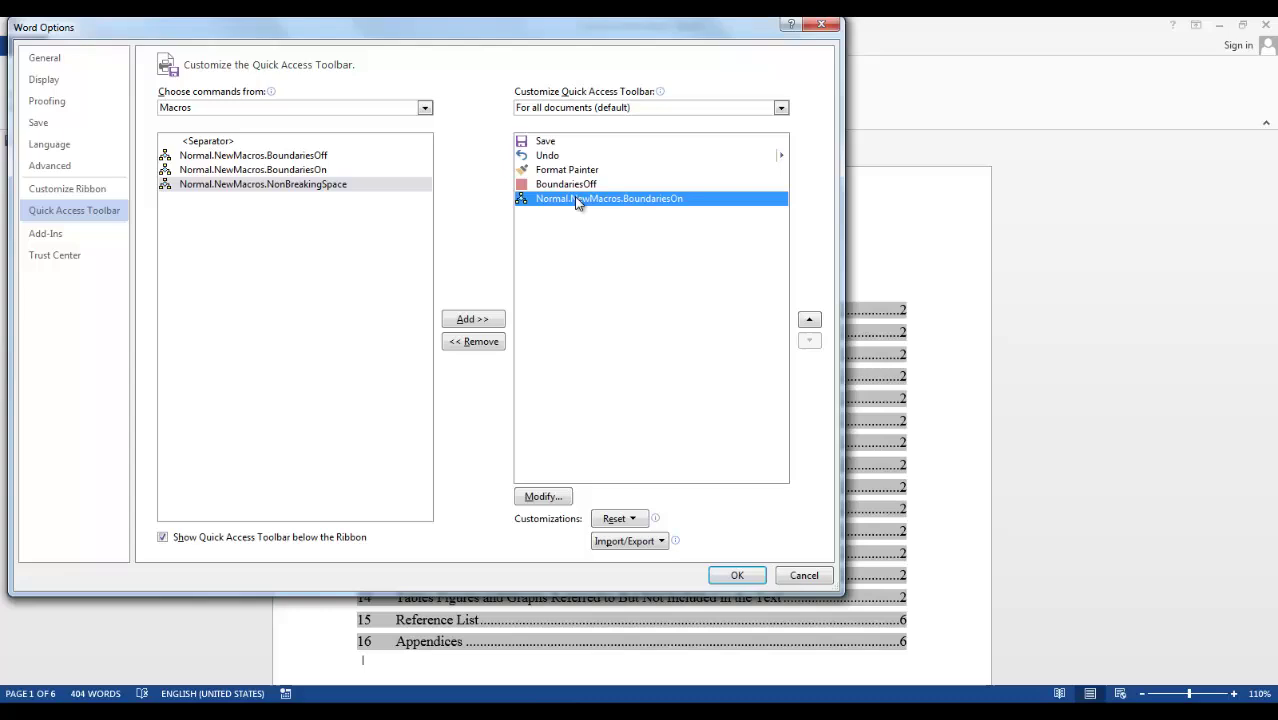
left_click(547, 496)
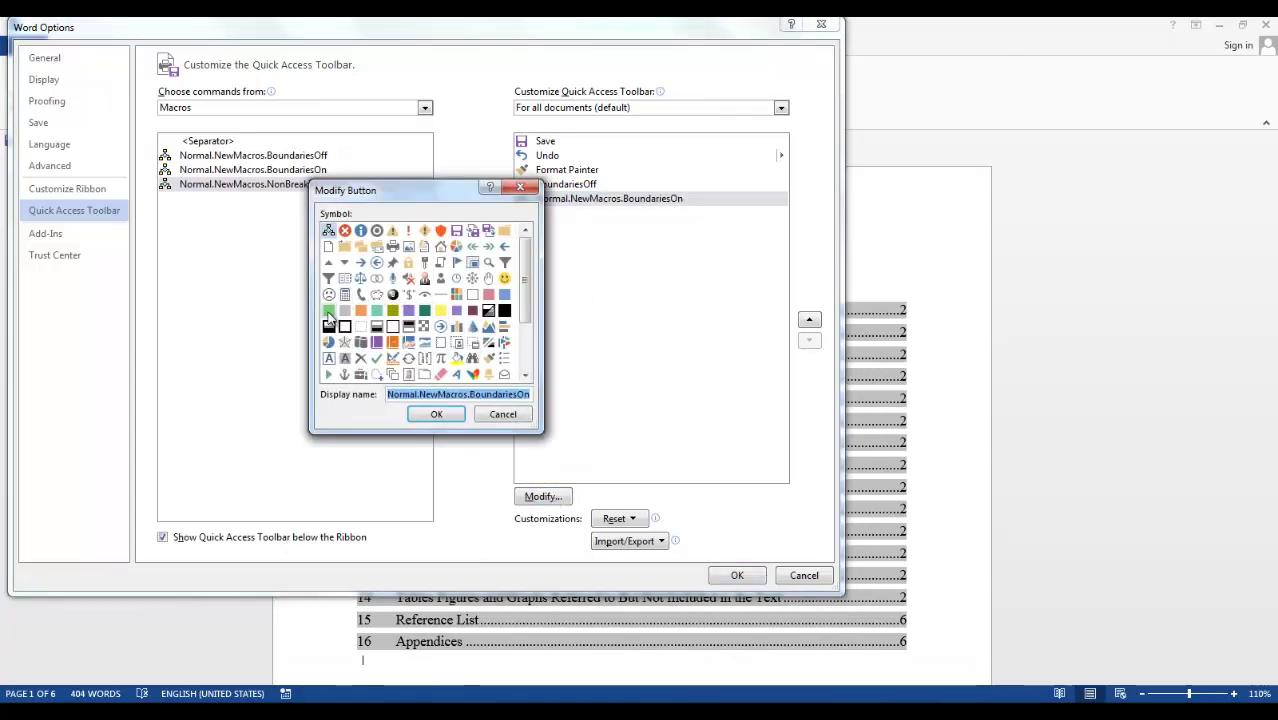
left_click(408, 358)
double_click(466, 394)
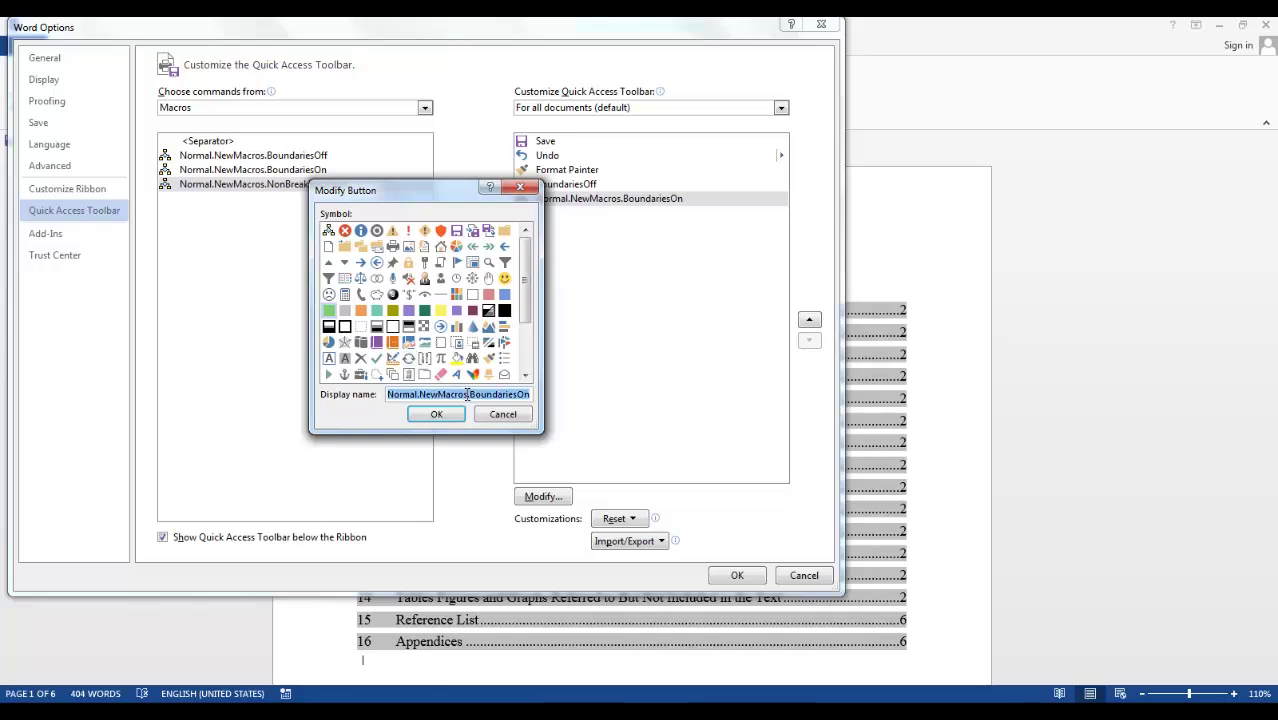
left_click_drag(467, 394, 381, 394)
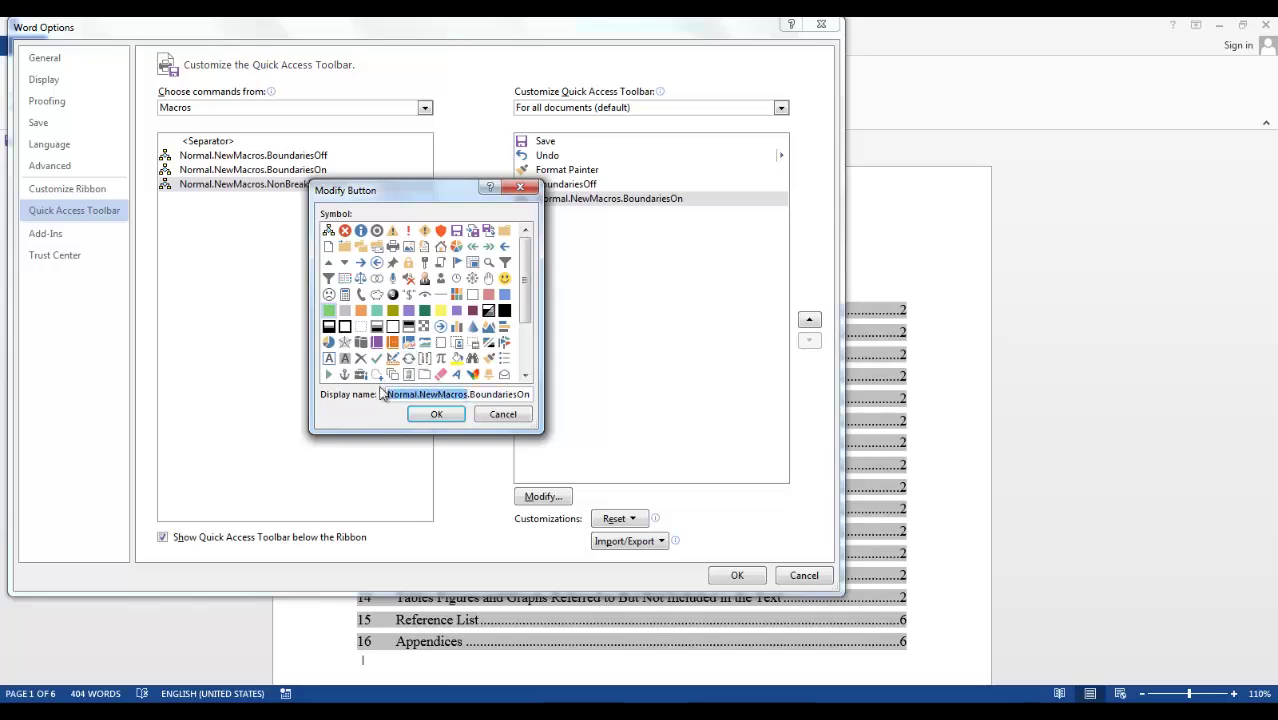
key("BackSpace")
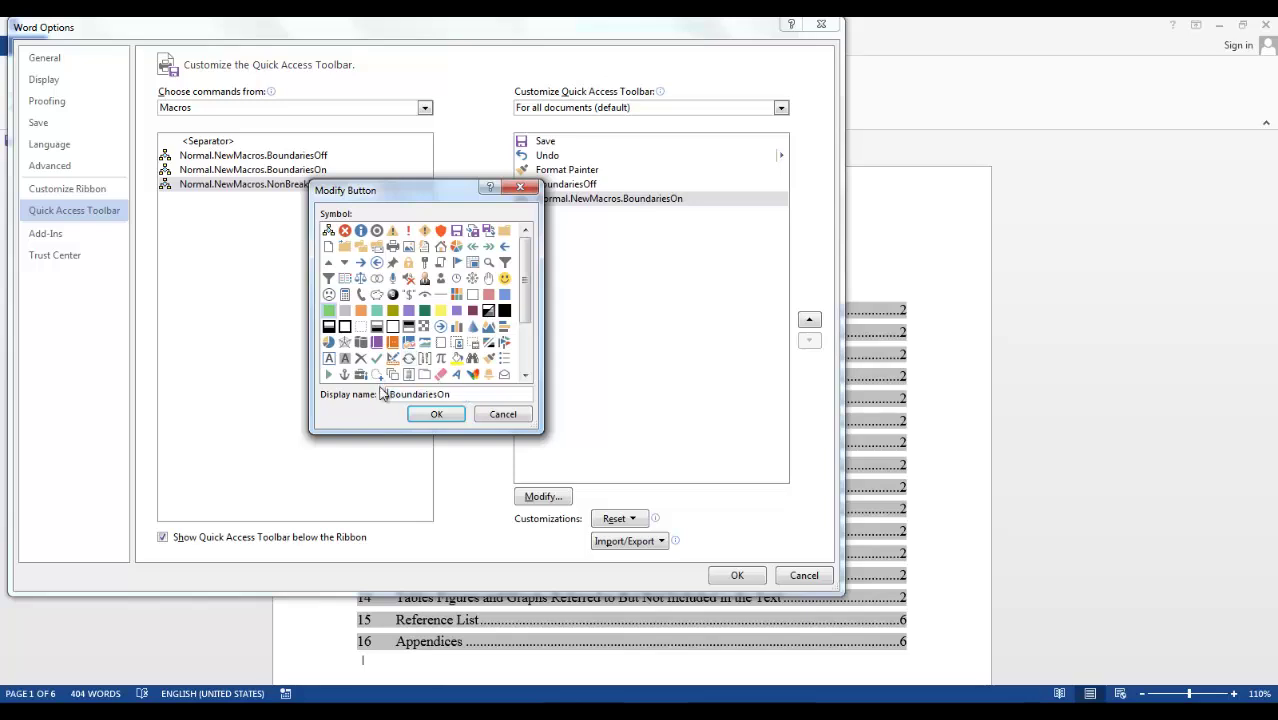
left_click(437, 419)
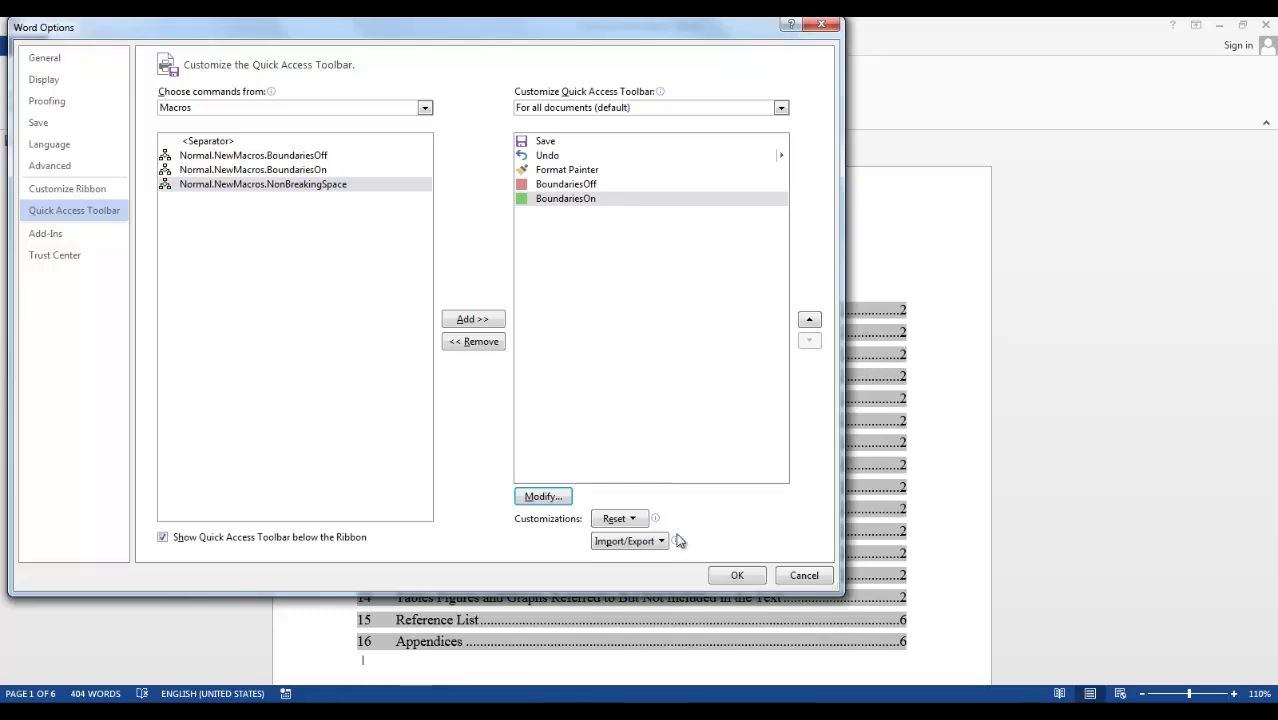
Step: Apply the Quick Access Toolbar changes and test the macros by running BoundariesOn followed by BoundariesOff
left_click(736, 577)
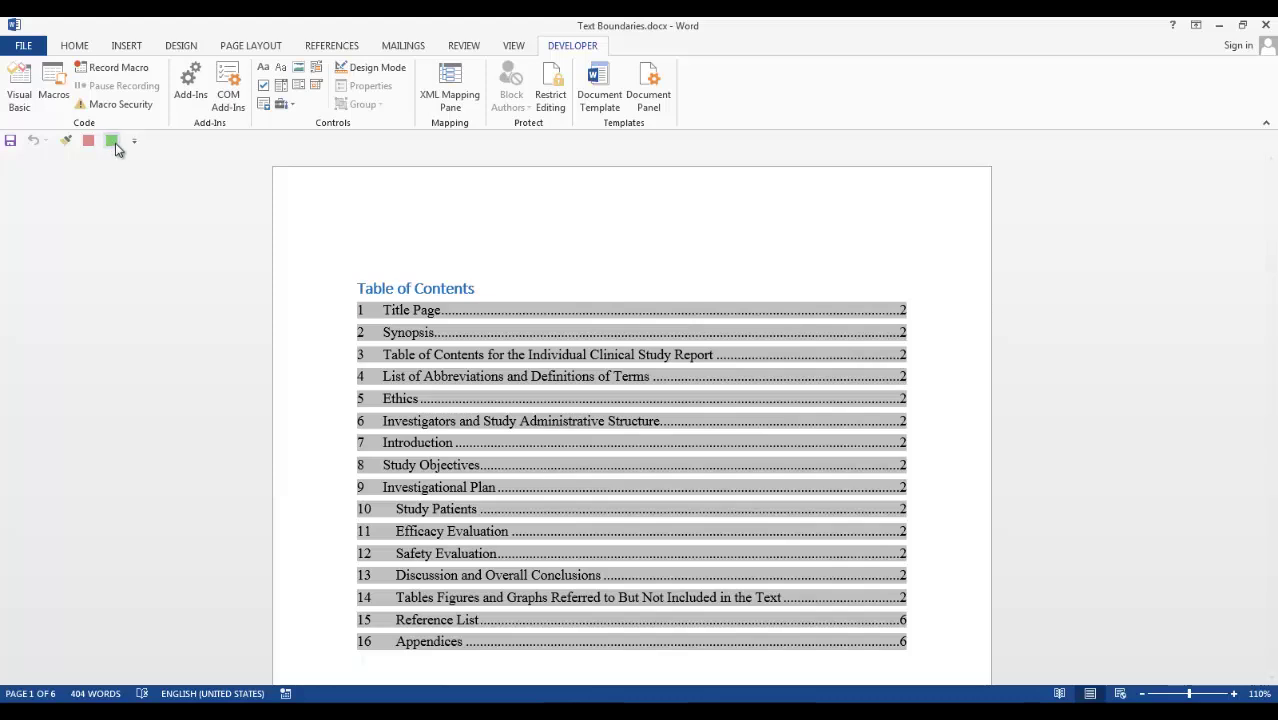
left_click(112, 143)
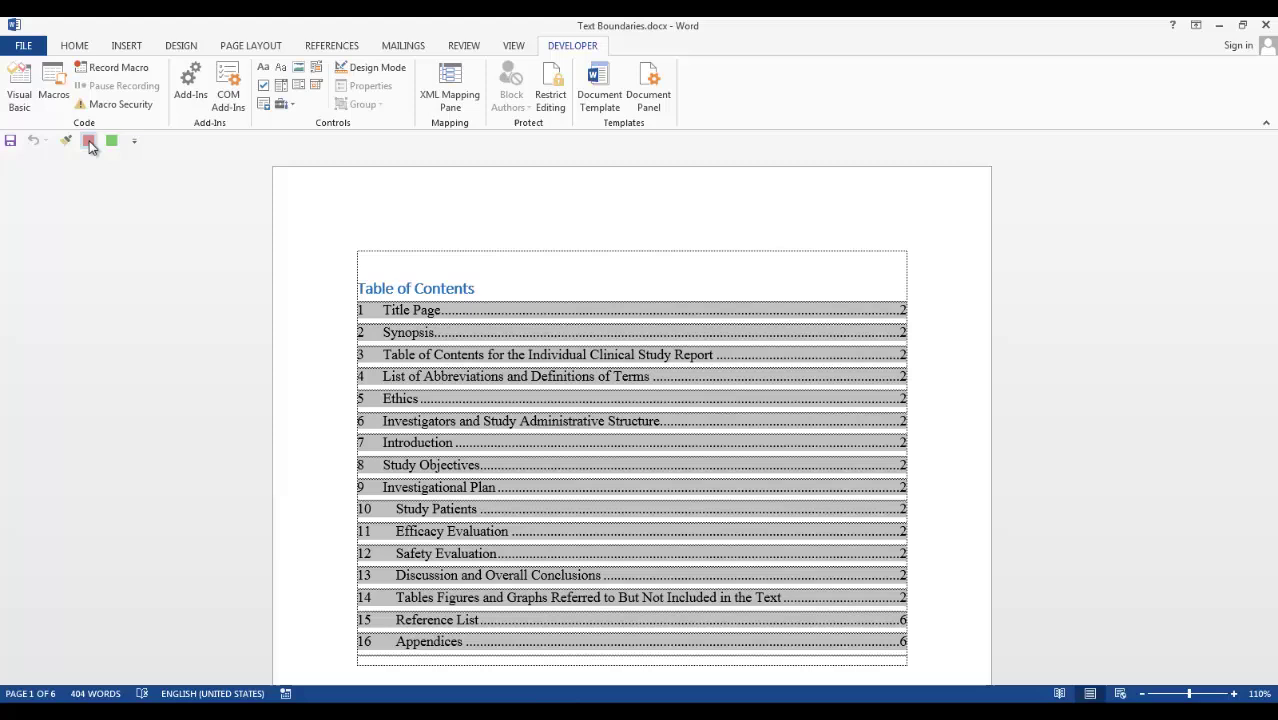
left_click(88, 142)
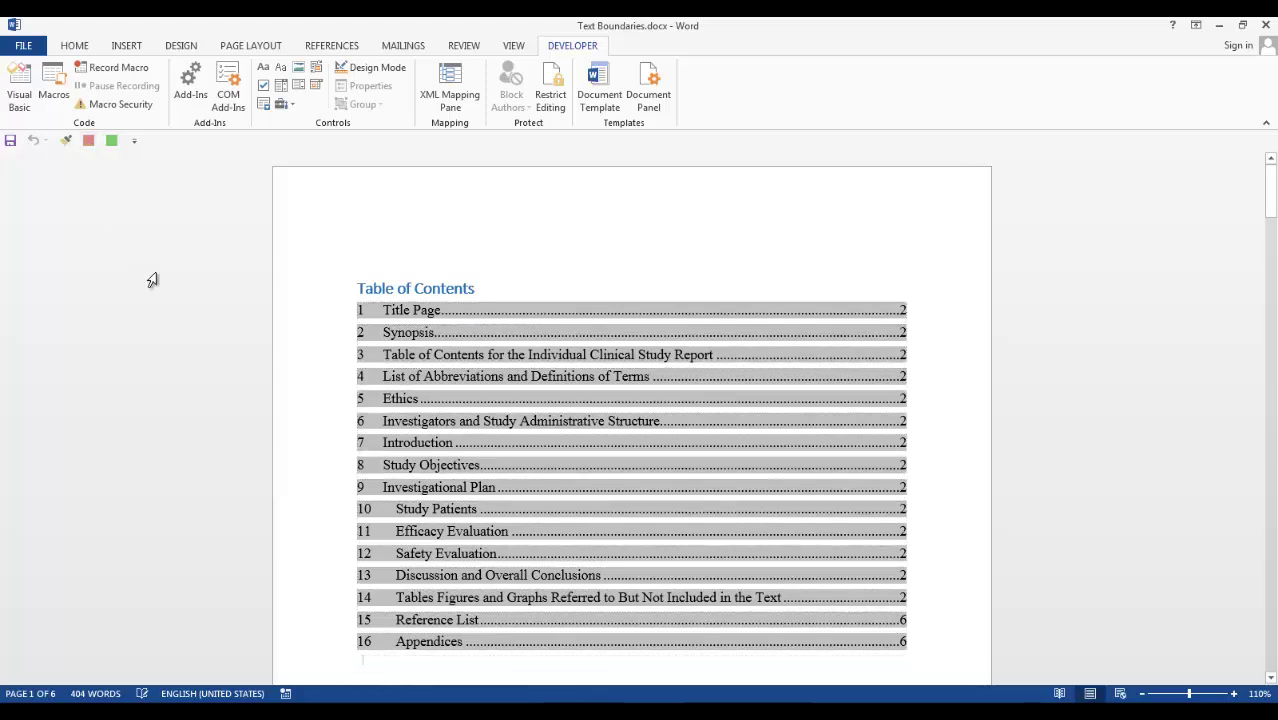